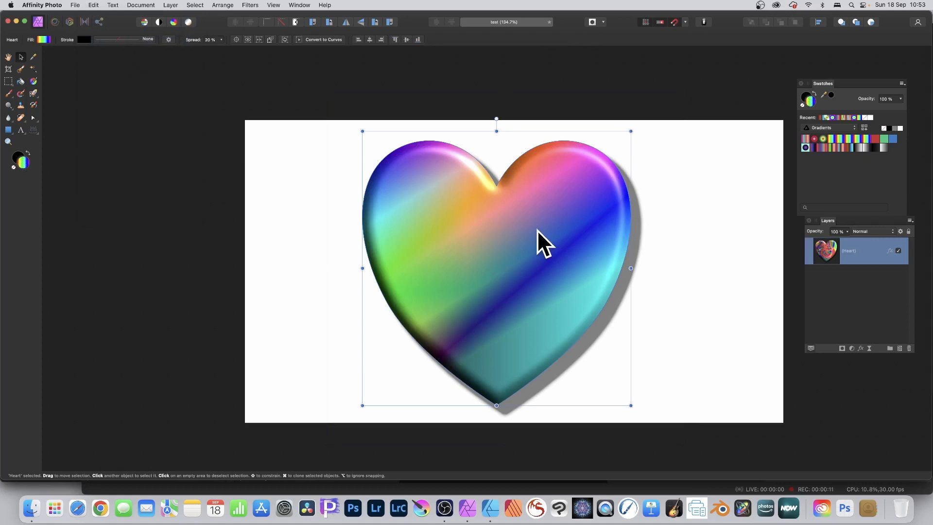
# Delete the heart shape and draw a small square rectangle in the canvas's upper-left corner
pyautogui.press('Delete')
pyautogui.click(8, 129)
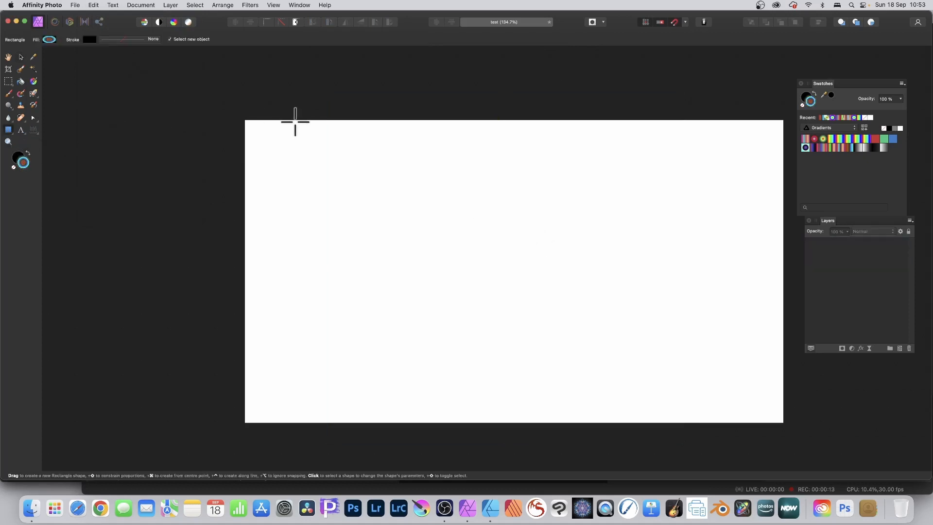
pyautogui.moveTo(244, 120); pyautogui.dragTo(312, 186)
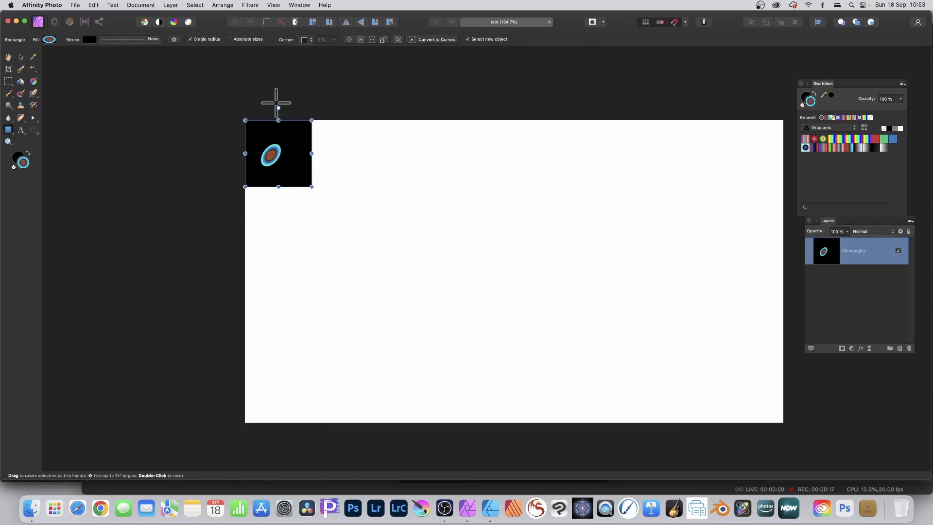
# Paste the copied artwork inside the small square, then move and scale it down to cover the square, and deselect
pyautogui.click(92, 5)
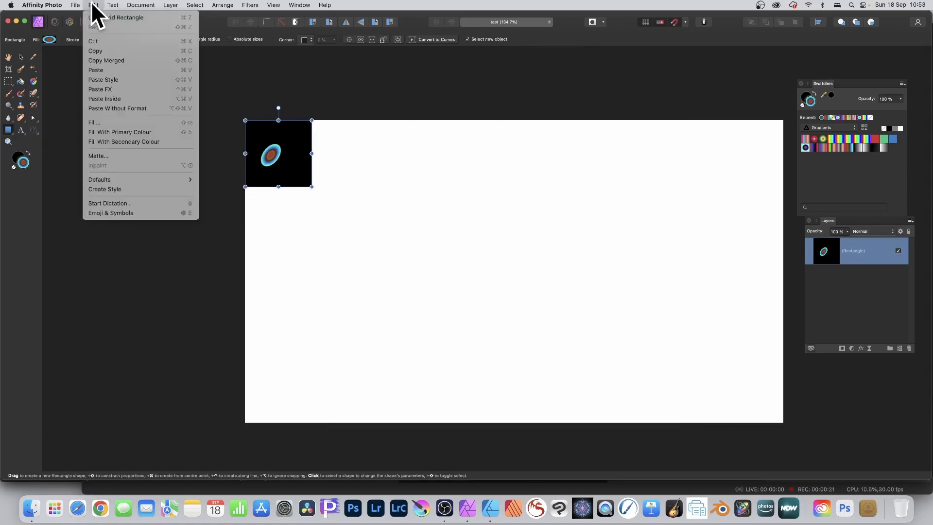
pyautogui.click(119, 99)
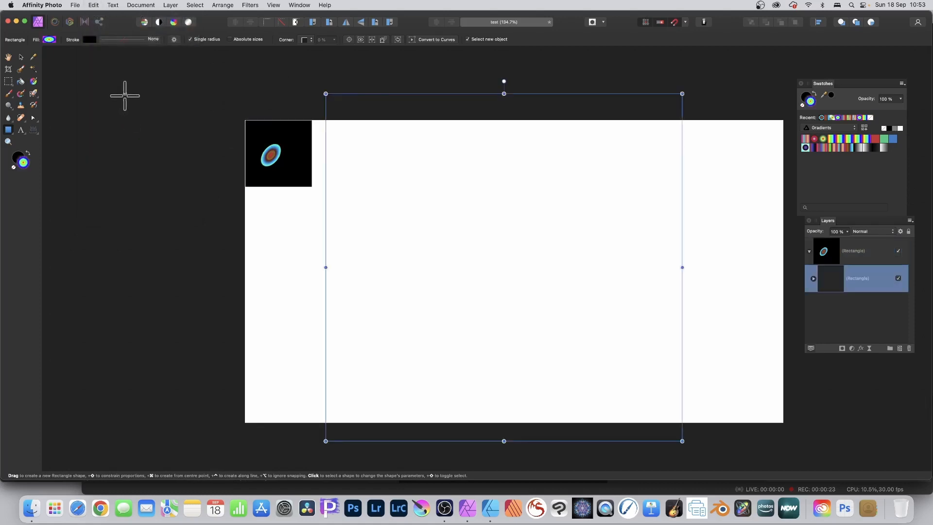
pyautogui.click(21, 57)
pyautogui.moveTo(533, 261); pyautogui.dragTo(406, 240)
pyautogui.moveTo(569, 421); pyautogui.dragTo(339, 214)
pyautogui.moveTo(292, 143); pyautogui.dragTo(296, 162)
pyautogui.click(170, 130)
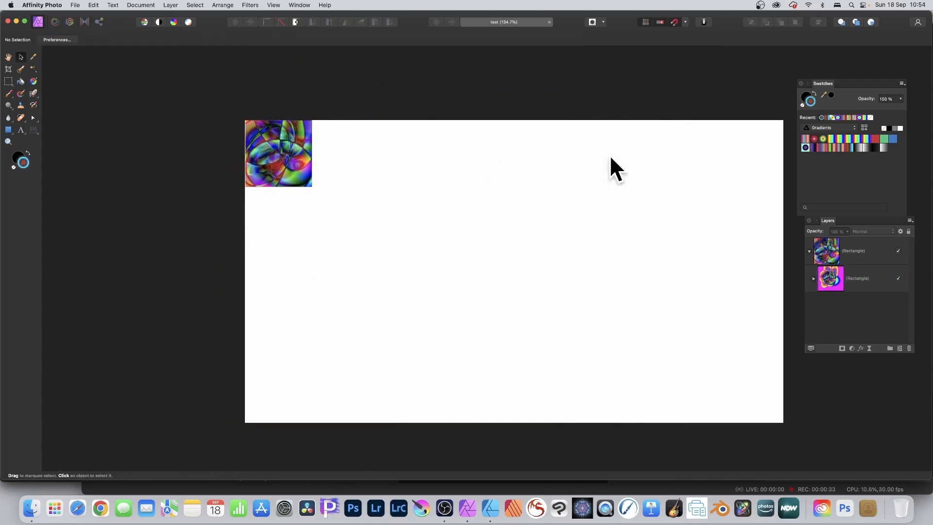
# Expand the pasted artwork and redraw the elliptical gradient of the first rectangle in its nested group across the tile
pyautogui.click(814, 278)
pyautogui.click(857, 329)
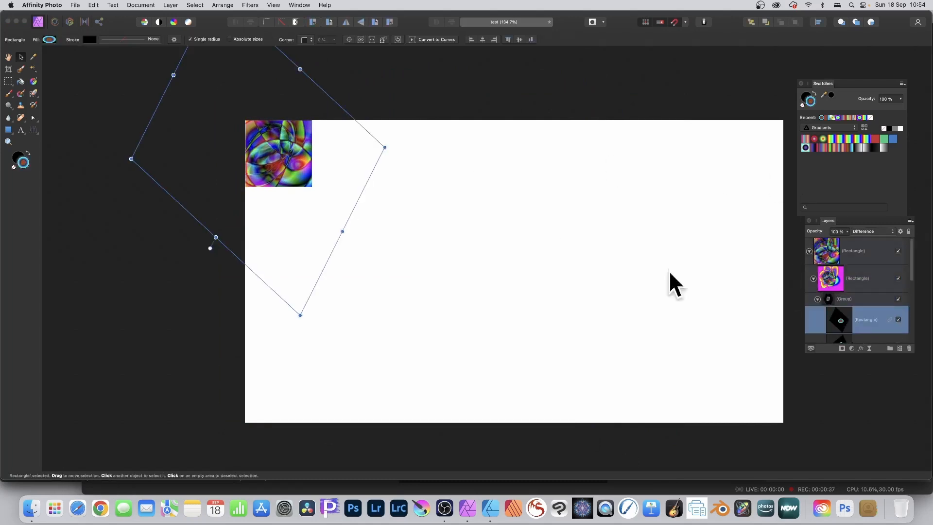
pyautogui.click(33, 81)
pyautogui.moveTo(245, 131); pyautogui.dragTo(279, 163)
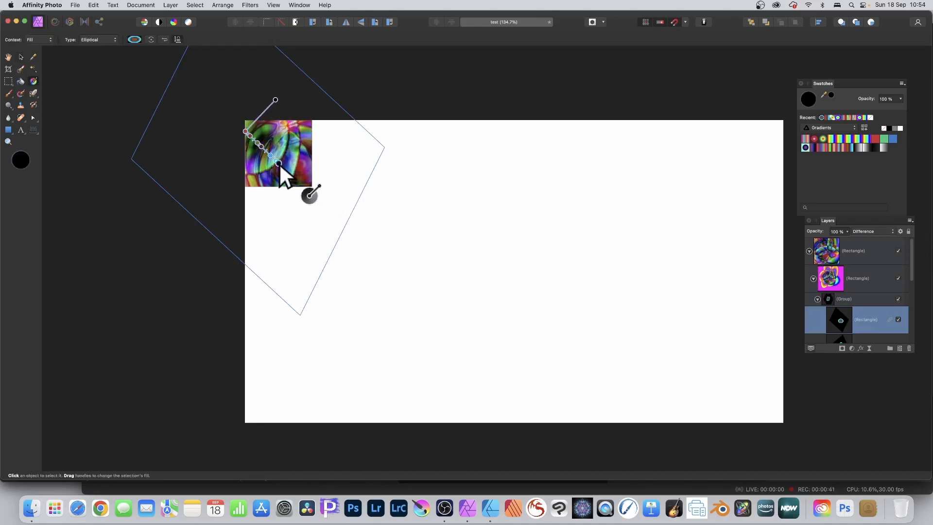
pyautogui.click(23, 57)
pyautogui.click(102, 87)
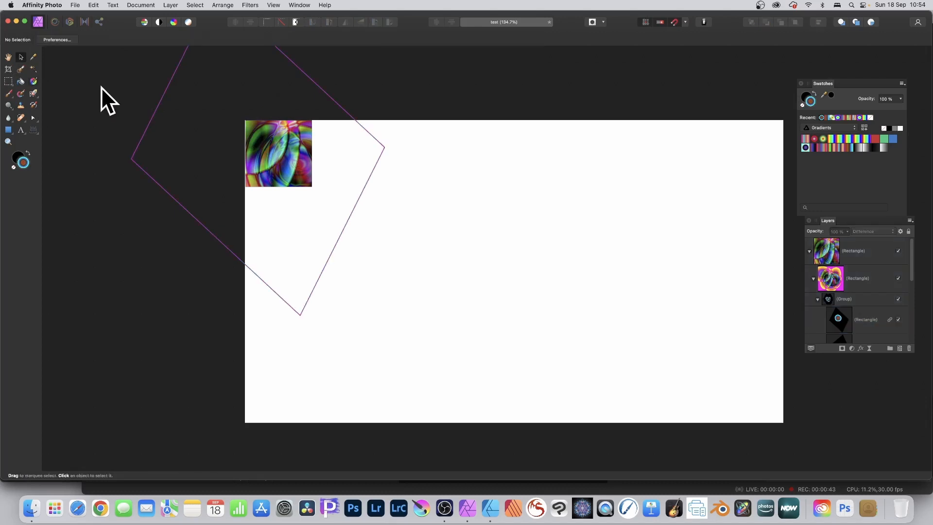
# Copy the square tile, paste a duplicate, and snap it against the original's right edge
pyautogui.click(836, 253)
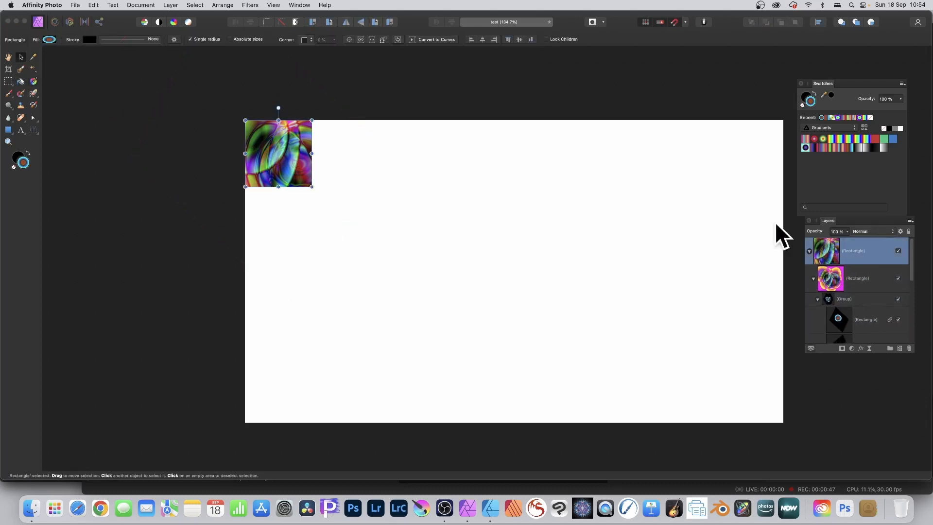
pyautogui.click(92, 5)
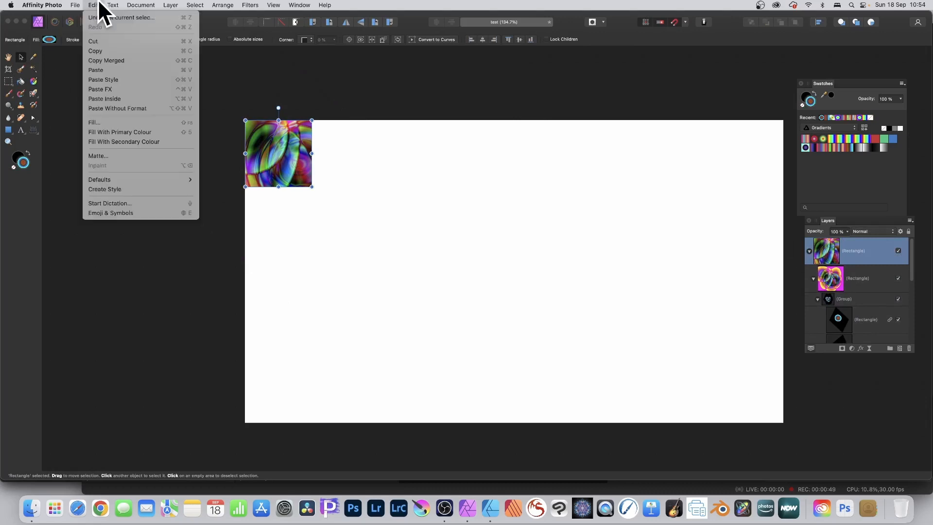
pyautogui.click(102, 50)
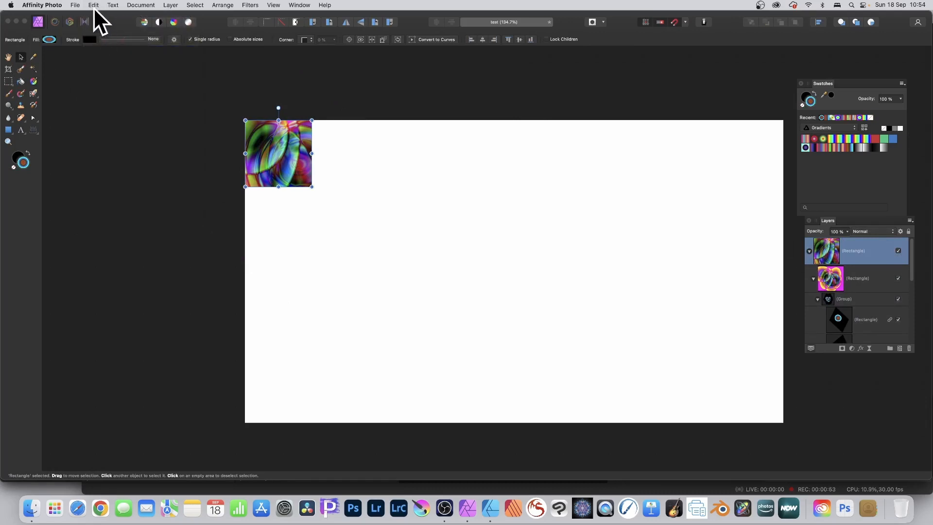
pyautogui.click(94, 5)
pyautogui.click(101, 69)
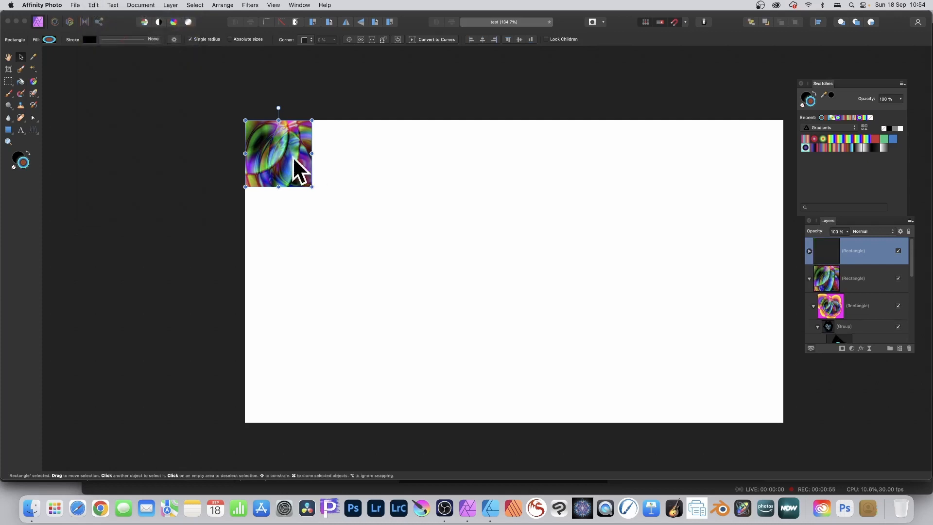
pyautogui.moveTo(294, 157); pyautogui.dragTo(348, 147)
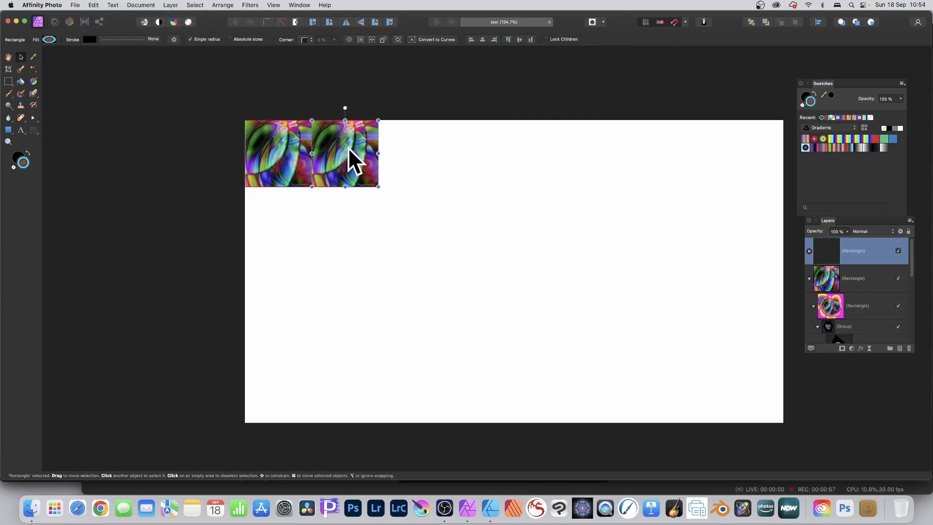
# Paste more tile copies side by side into a row of eight and resize the row to the canvas width
pyautogui.click(93, 5)
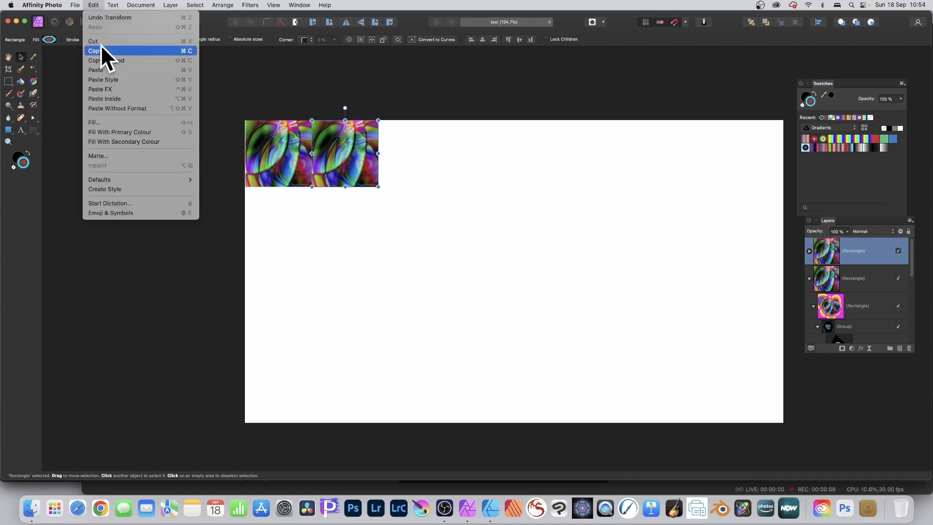
pyautogui.click(101, 69)
pyautogui.moveTo(308, 167); pyautogui.dragTo(367, 150)
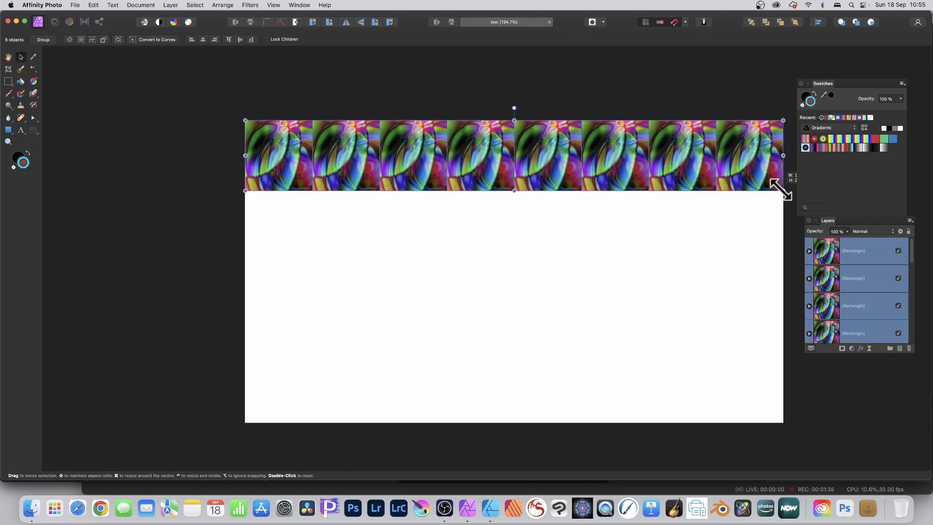
pyautogui.moveTo(781, 189); pyautogui.dragTo(779, 189)
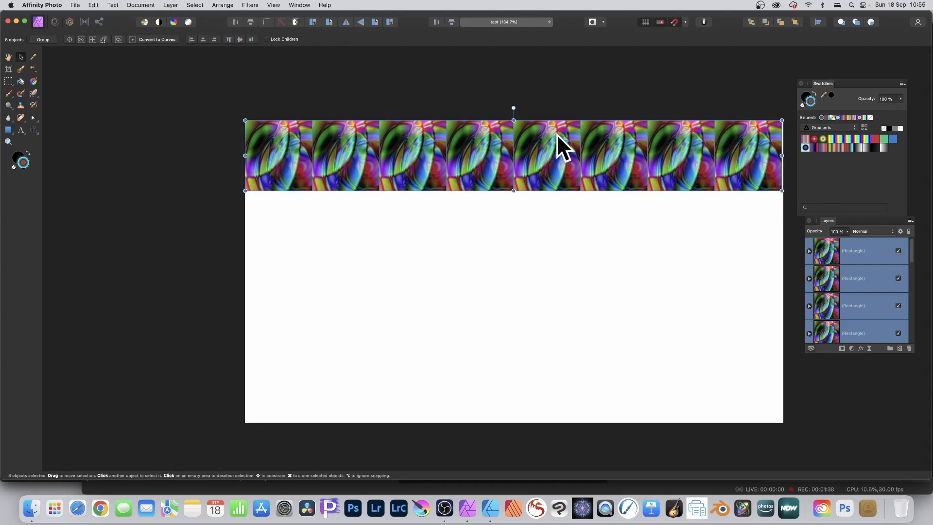
# Copy the whole row of tiles and paste it repeatedly below to fill the canvas with four rows
pyautogui.click(89, 4)
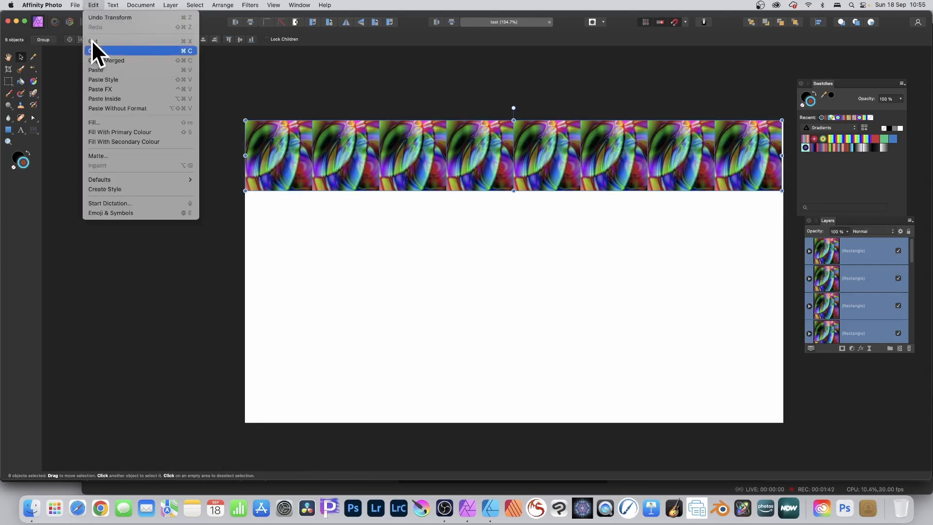
pyautogui.click(93, 3)
pyautogui.click(92, 4)
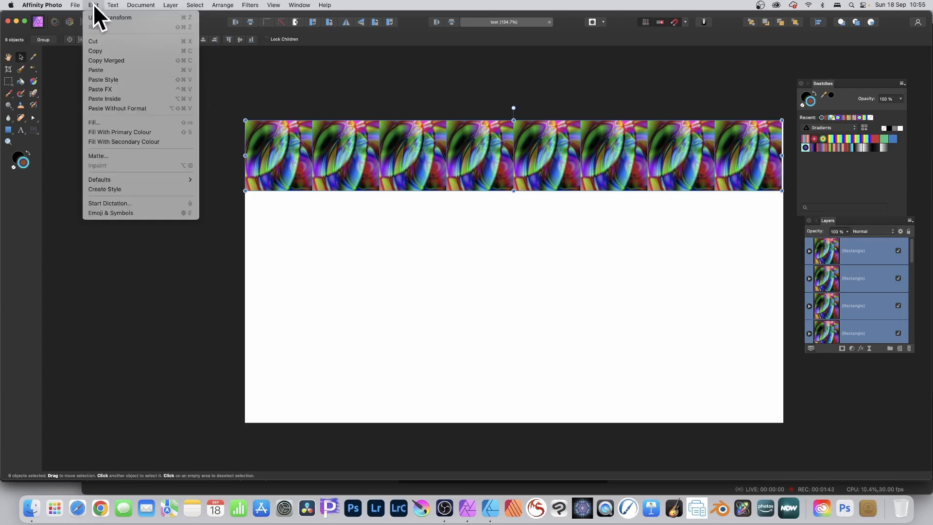
pyautogui.click(130, 71)
pyautogui.moveTo(293, 140); pyautogui.dragTo(291, 210)
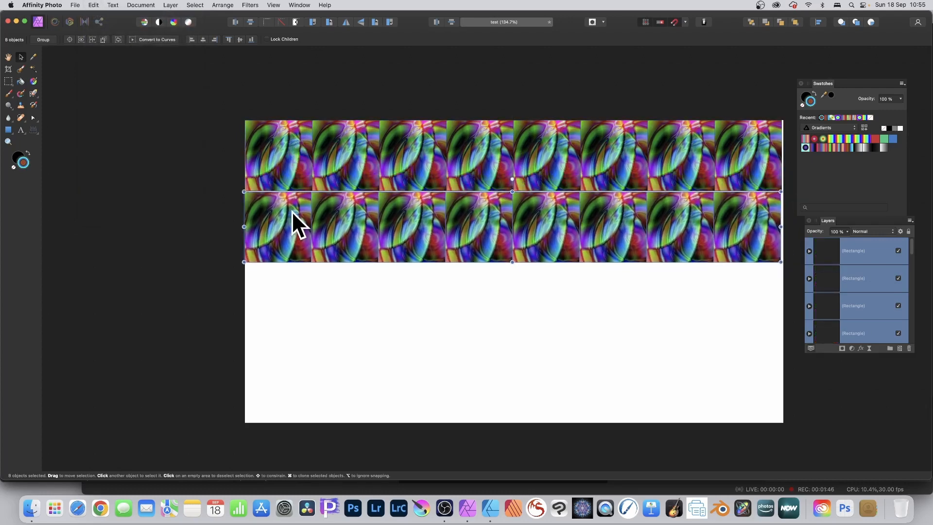
pyautogui.click(93, 5)
pyautogui.click(97, 69)
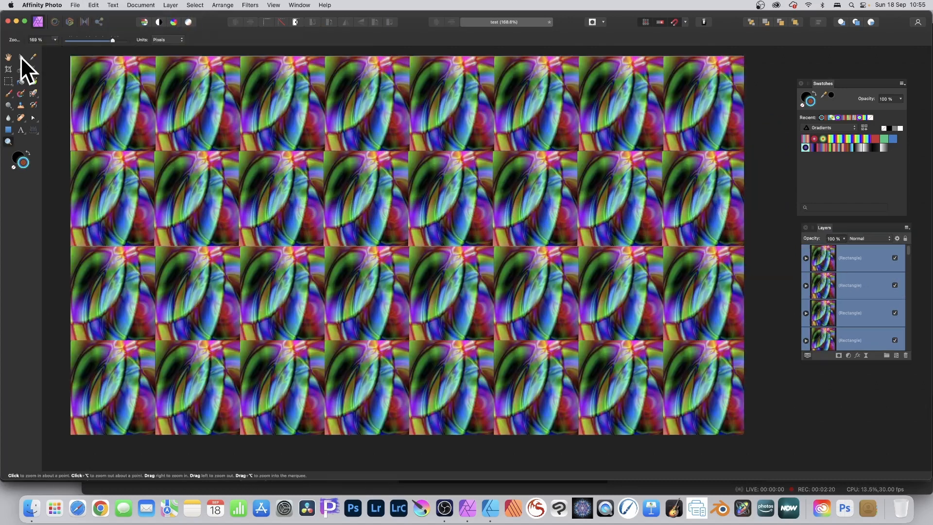
# Redraw the elliptical gradient on the first rectangle in the upper-left tile's nested group
pyautogui.moveTo(822, 227); pyautogui.dragTo(658, 162)
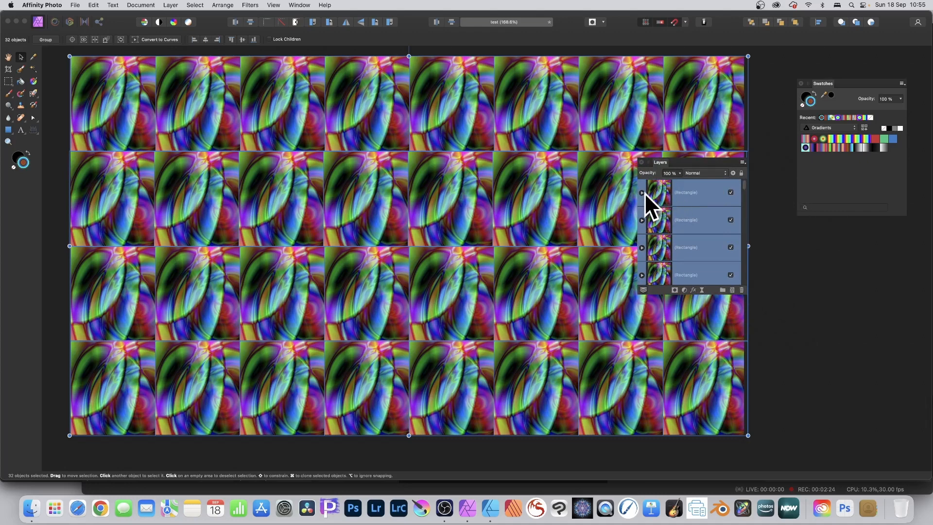
pyautogui.click(118, 84)
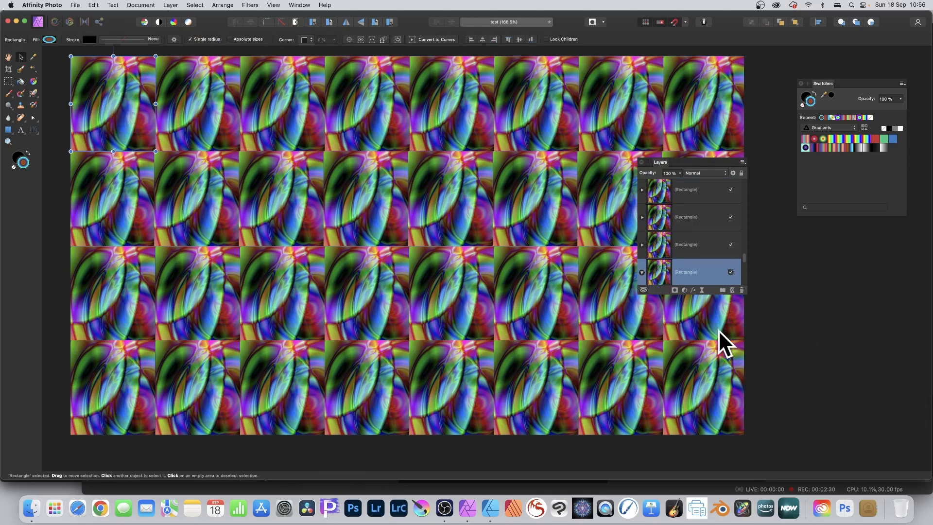
pyautogui.moveTo(745, 259); pyautogui.dragTo(744, 264)
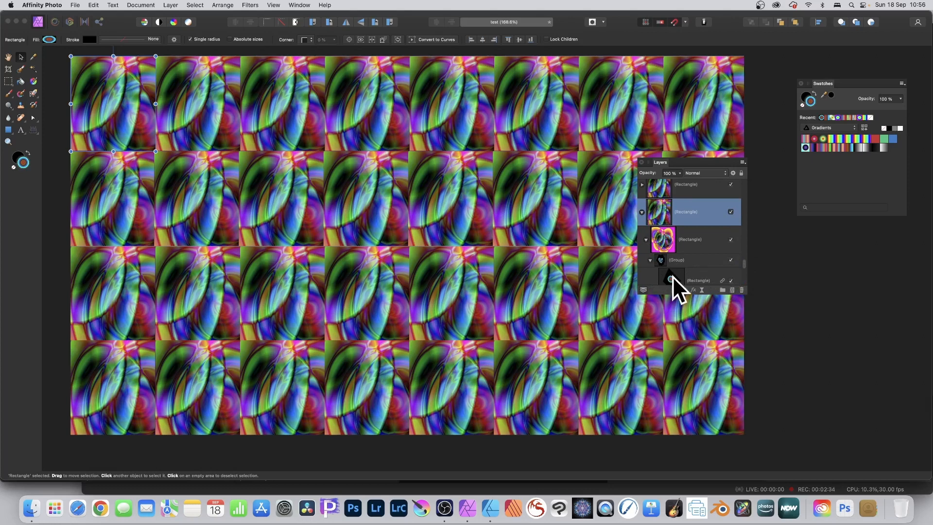
pyautogui.click(675, 278)
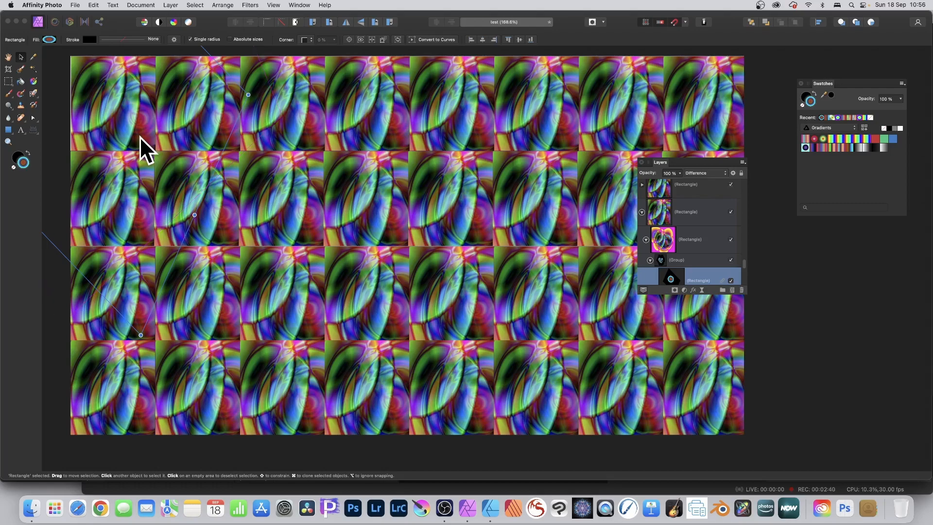
pyautogui.click(33, 80)
pyautogui.moveTo(123, 118); pyautogui.dragTo(148, 142)
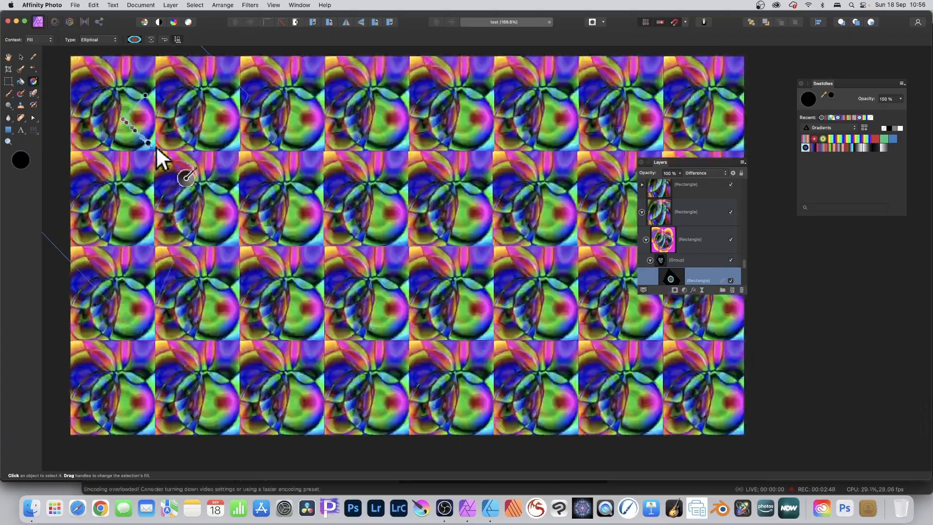
# Try several preset gradient swatches as the nested rectangle's fill, ending with the one beside the dark elliptical preset
pyautogui.click(815, 138)
pyautogui.click(823, 138)
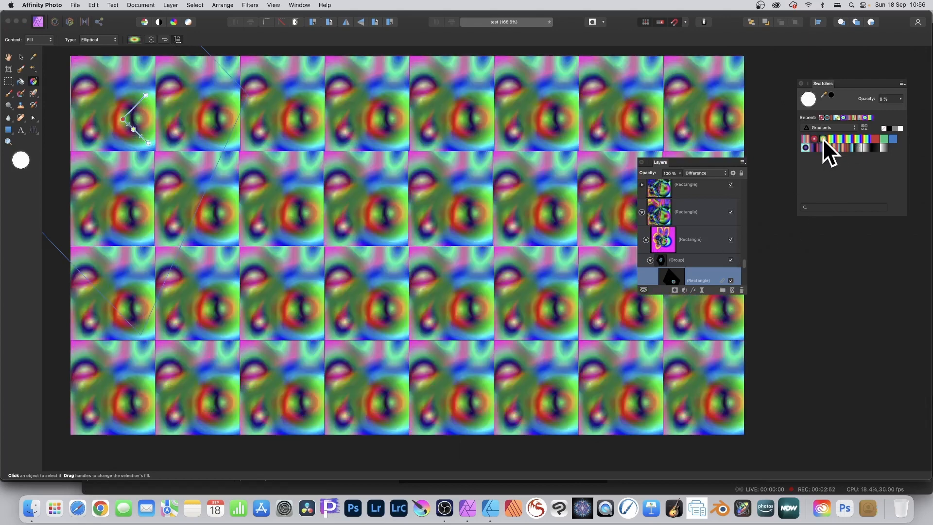
pyautogui.click(830, 139)
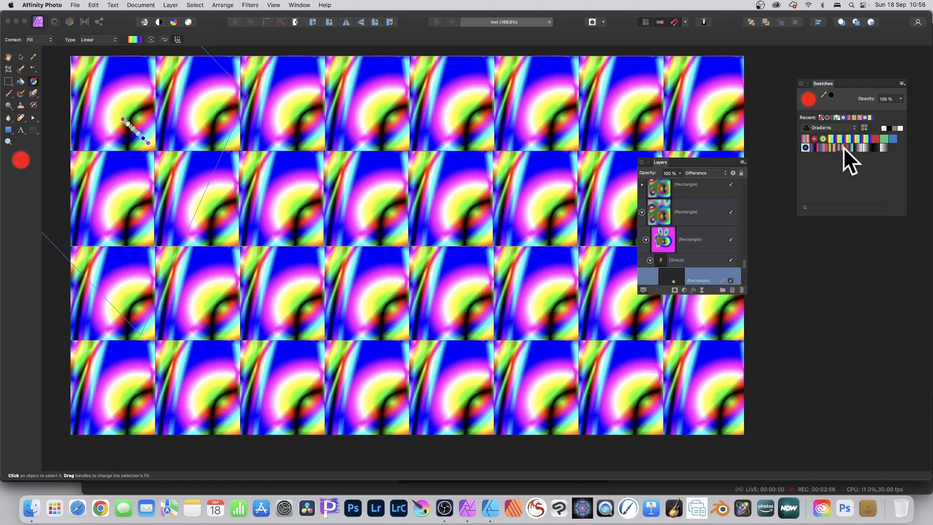
pyautogui.click(843, 146)
pyautogui.click(833, 146)
pyautogui.click(826, 148)
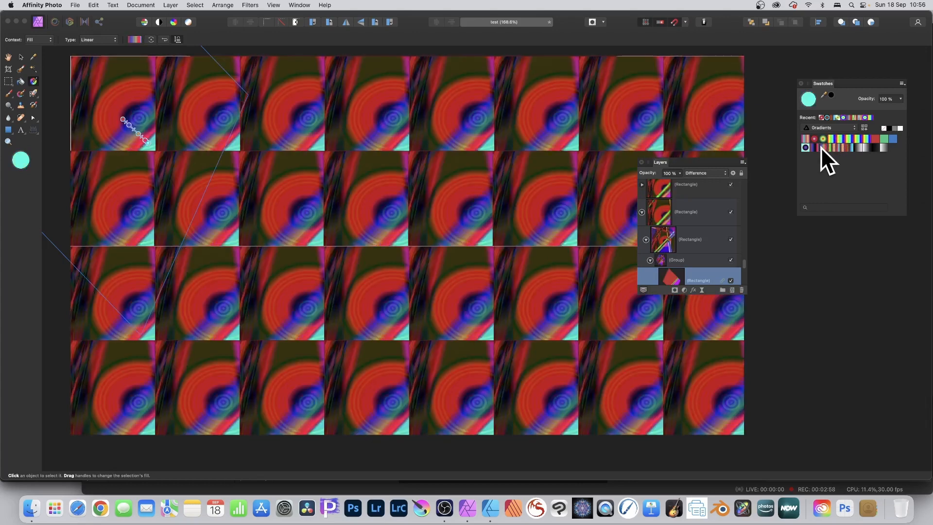
pyautogui.click(815, 147)
# Reposition the nested rectangle's gradient across the upper-left tile, try the Radial type, and change it to Conical
pyautogui.moveTo(127, 79); pyautogui.dragTo(71, 123)
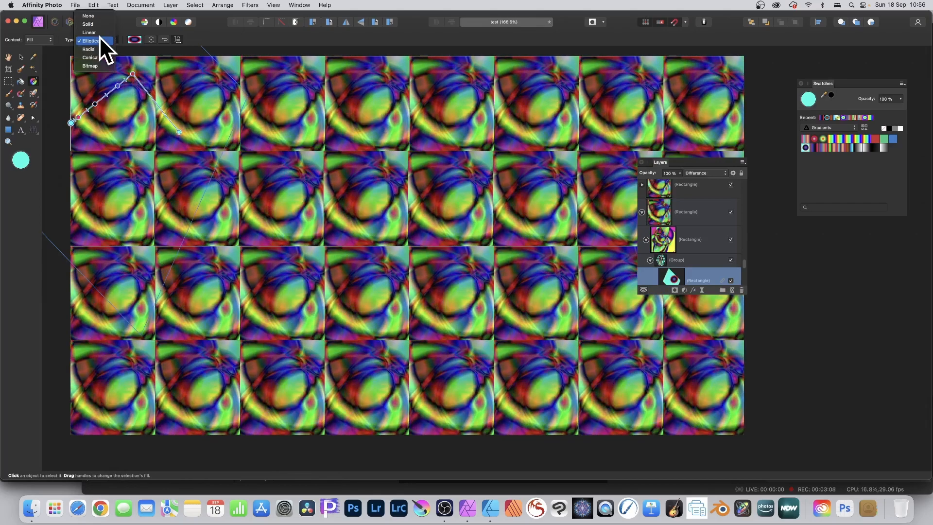
pyautogui.click(96, 47)
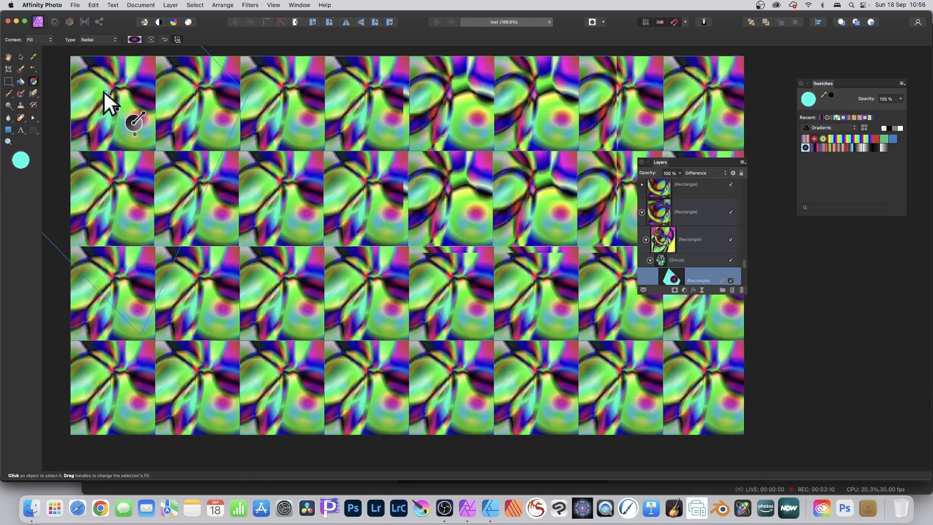
pyautogui.moveTo(104, 90)
pyautogui.mouseDown()
pyautogui.moveTo(104, 104)
pyautogui.moveTo(89, 87)
pyautogui.mouseUp()
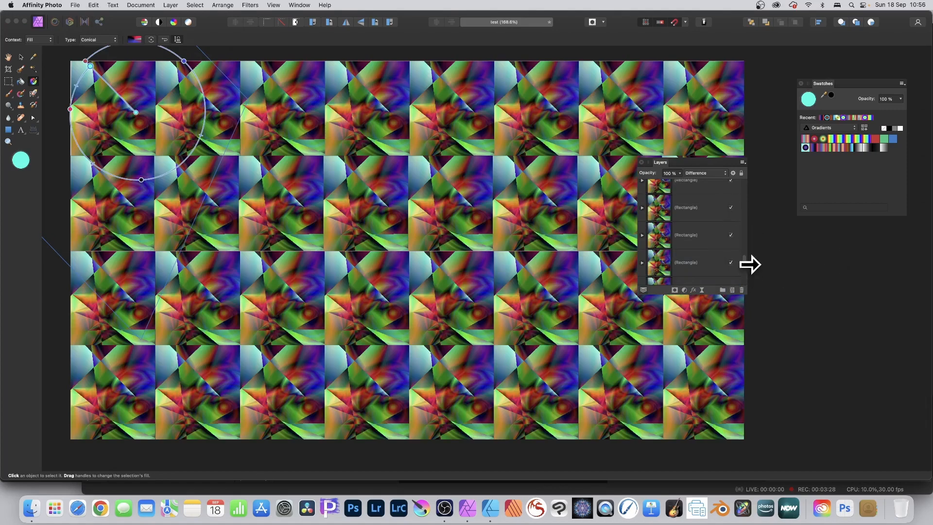
# Select all the tile layers and collapse the expanded original tile in the layer stack
pyautogui.moveTo(743, 258); pyautogui.dragTo(745, 173)
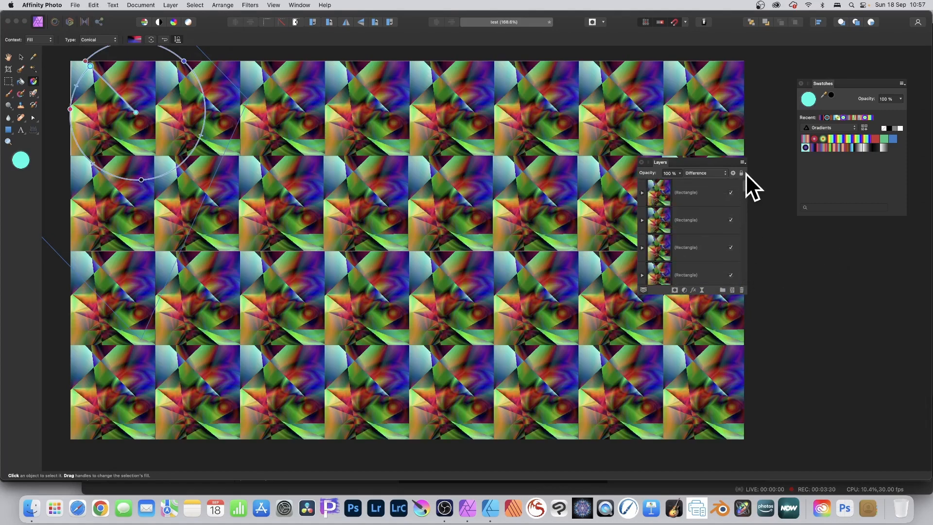
pyautogui.click(676, 192)
pyautogui.scroll(-15, 687, 239)
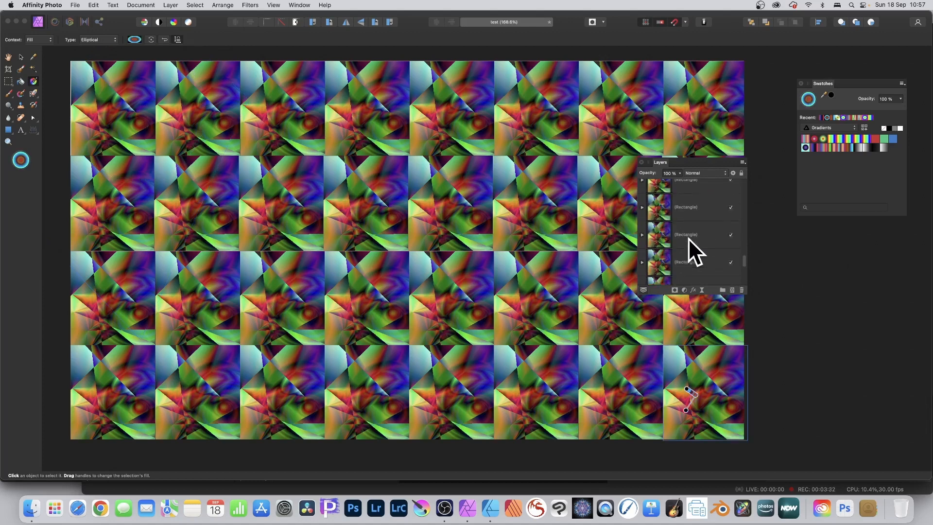
pyautogui.press('super+a')
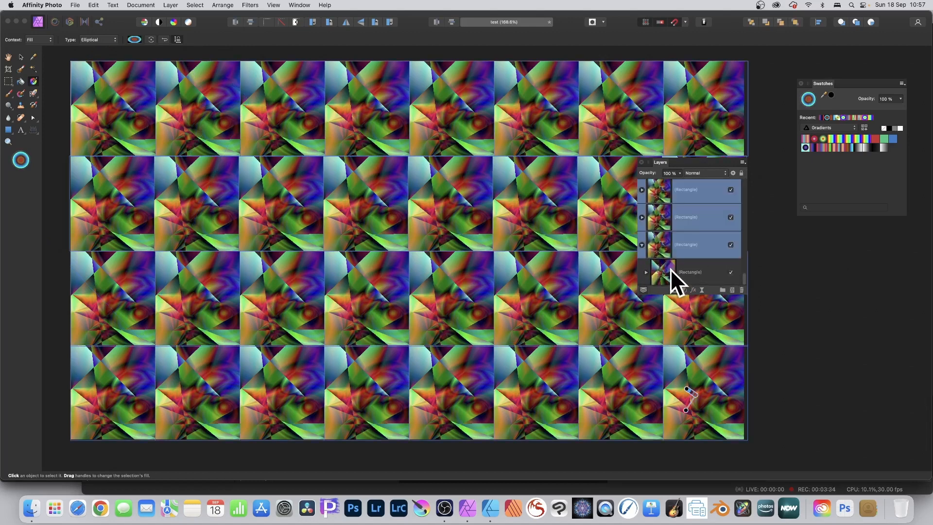
pyautogui.click(642, 245)
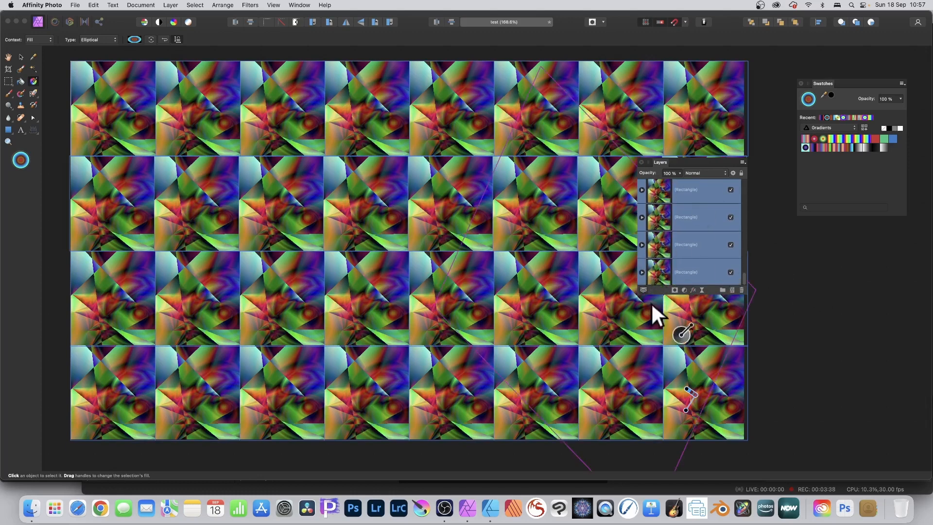
# Group the selected tiles and shrink, rotate, reposition and widen the group into a tilted block on the canvas
pyautogui.rightClick(689, 191)
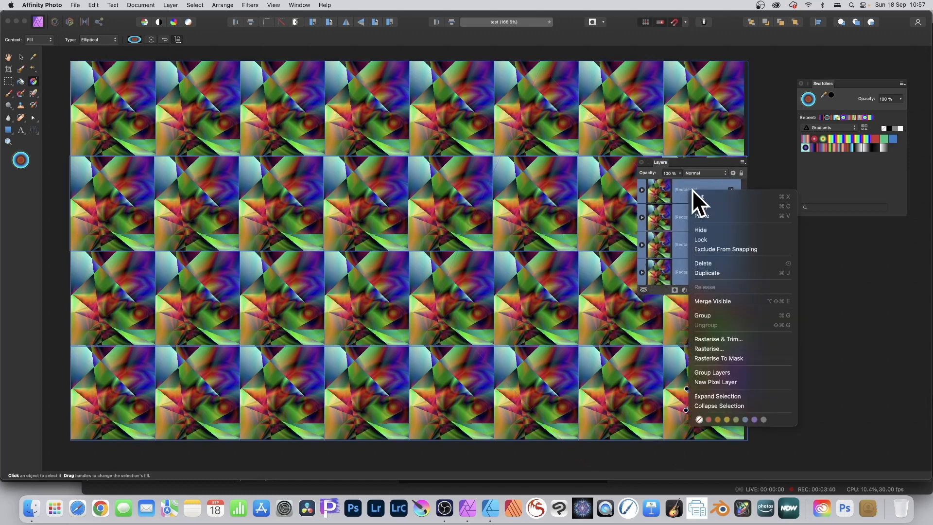
pyautogui.click(713, 315)
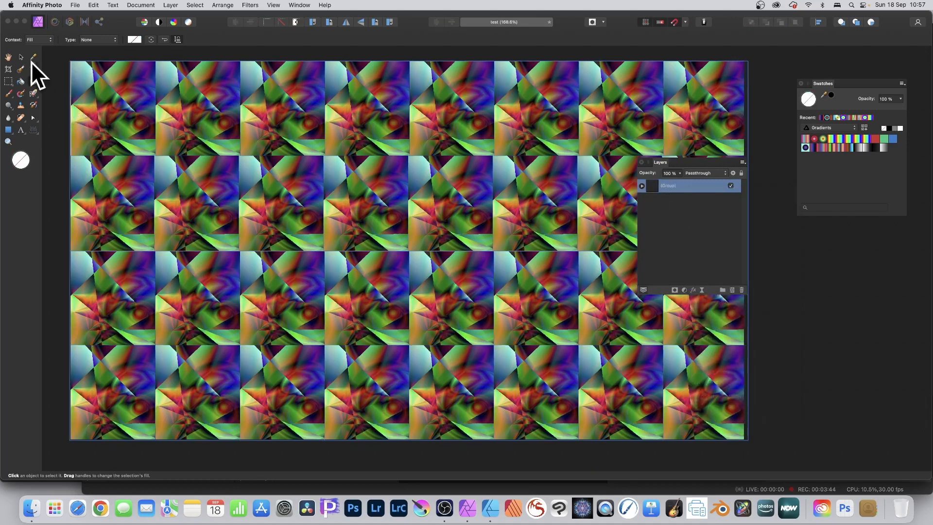
pyautogui.click(20, 57)
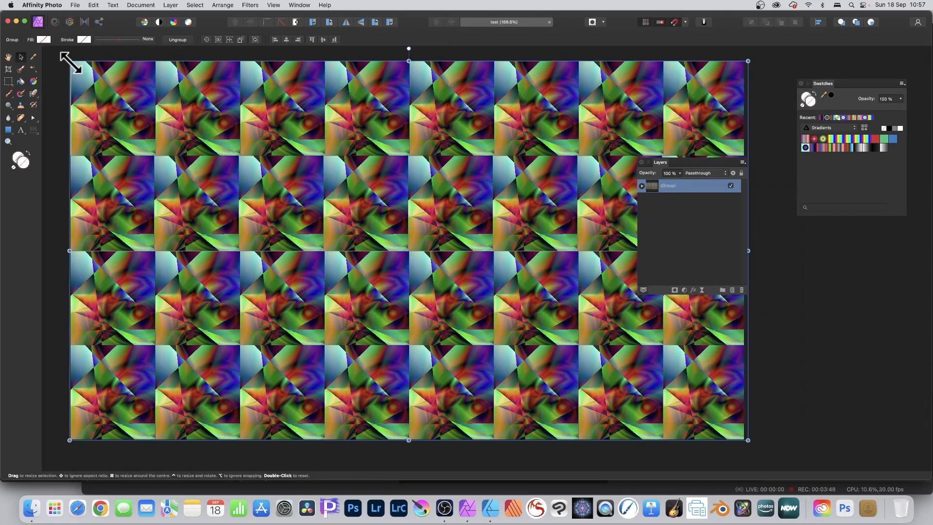
pyautogui.moveTo(69, 61); pyautogui.dragTo(327, 200)
pyautogui.moveTo(448, 309); pyautogui.dragTo(231, 222)
pyautogui.moveTo(530, 109); pyautogui.dragTo(574, 276)
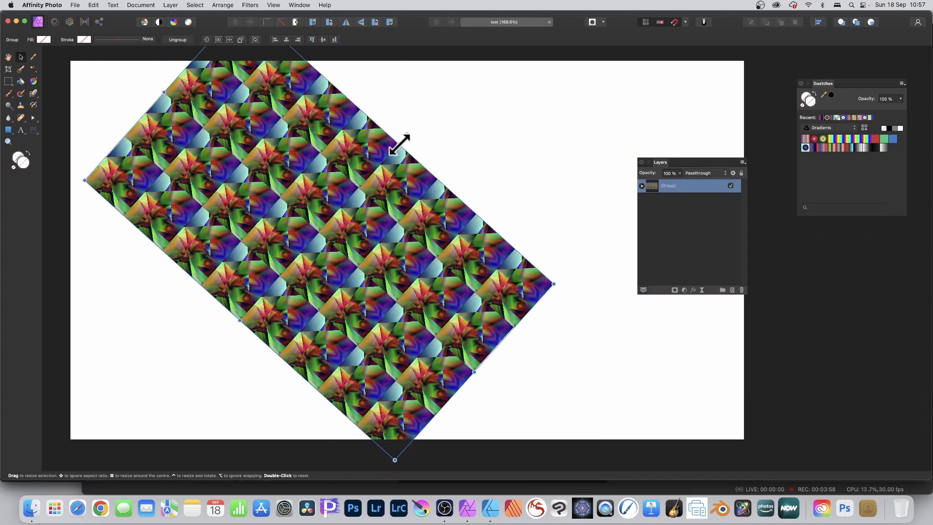
pyautogui.moveTo(398, 143); pyautogui.dragTo(482, 76)
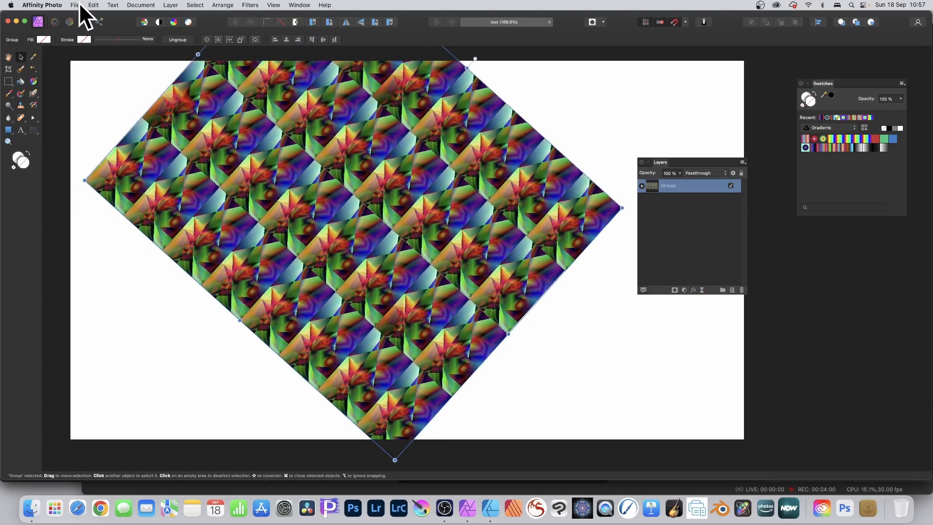
# Cut the tile group from the canvas and draw a tall diamond shape spanning the canvas height
pyautogui.click(94, 5)
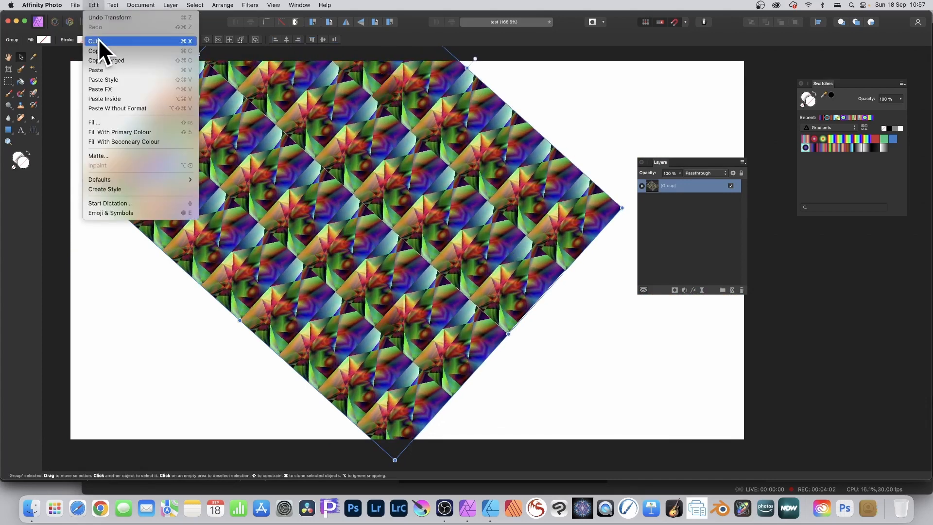
pyautogui.click(98, 41)
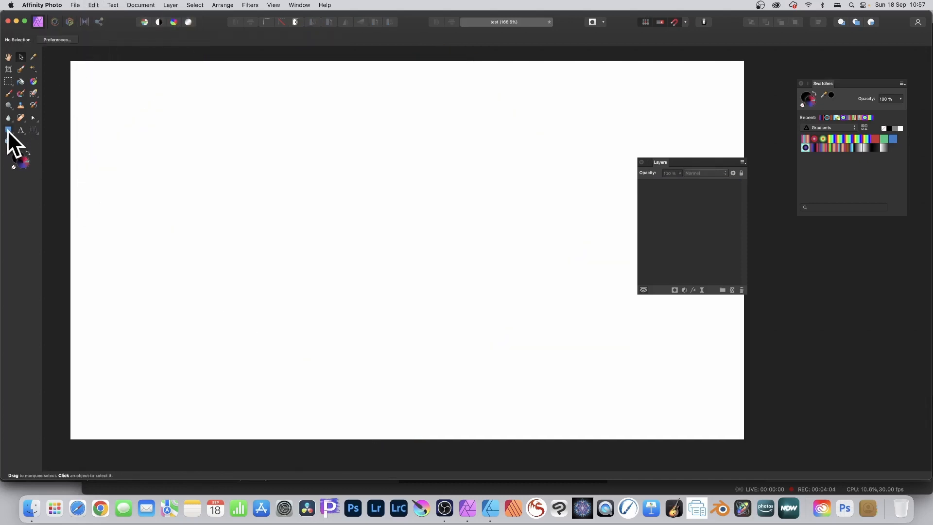
pyautogui.click(9, 129)
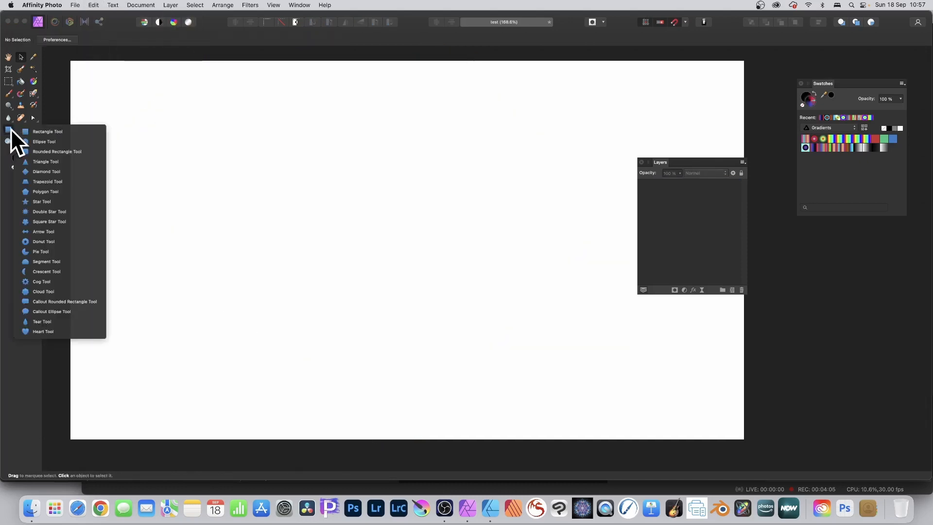
pyautogui.click(55, 172)
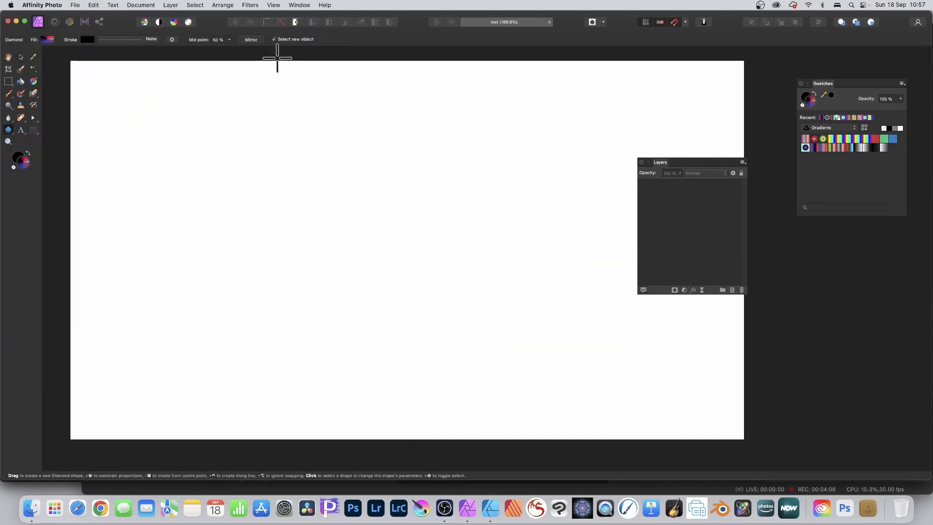
pyautogui.moveTo(280, 60); pyautogui.dragTo(558, 458)
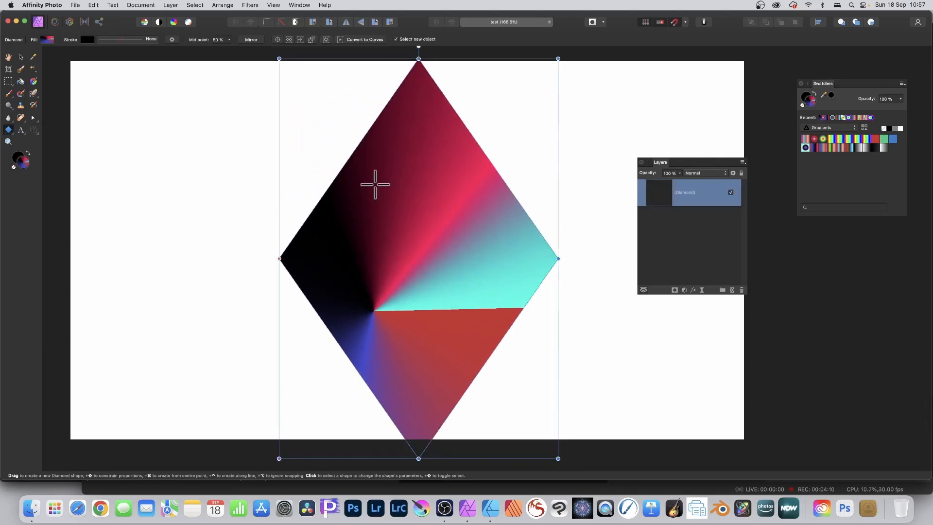
# Paste the cut tile group inside the diamond and enlarge it until the pattern covers the diamond's lower edge
pyautogui.click(94, 6)
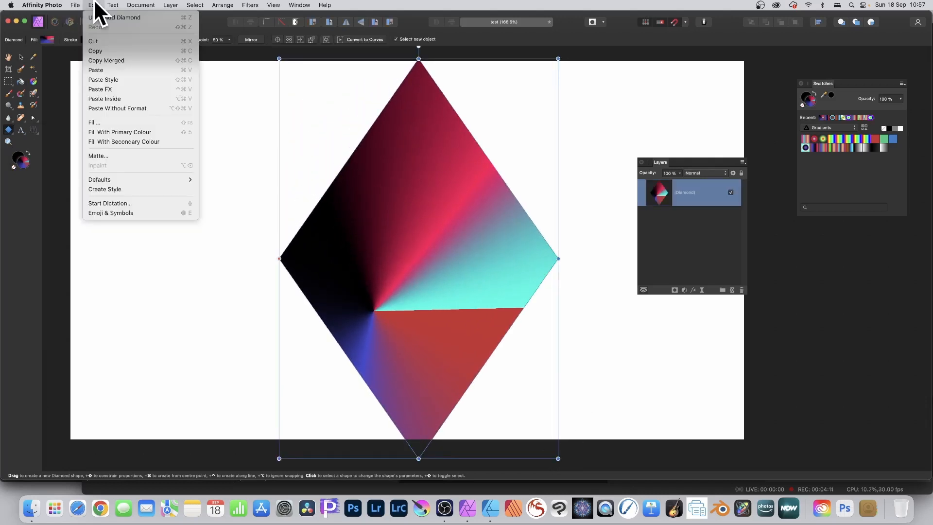
pyautogui.click(112, 98)
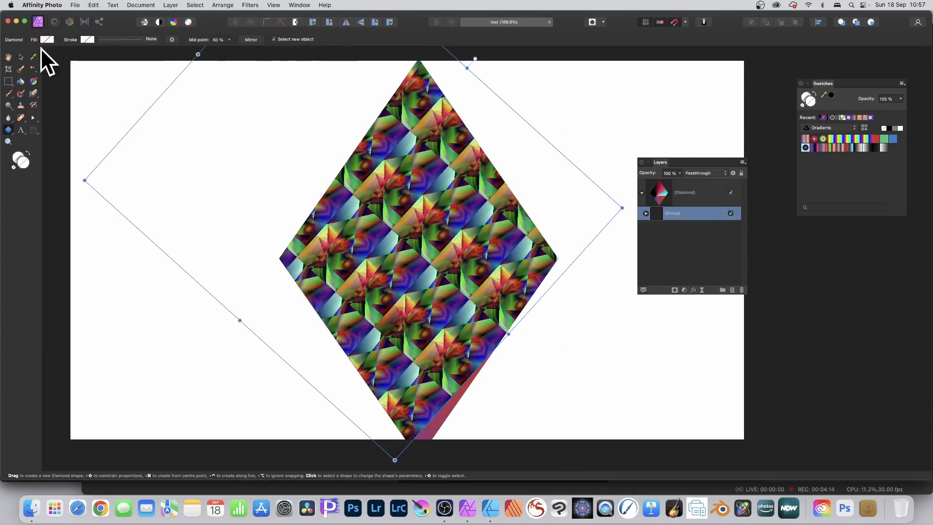
pyautogui.click(22, 58)
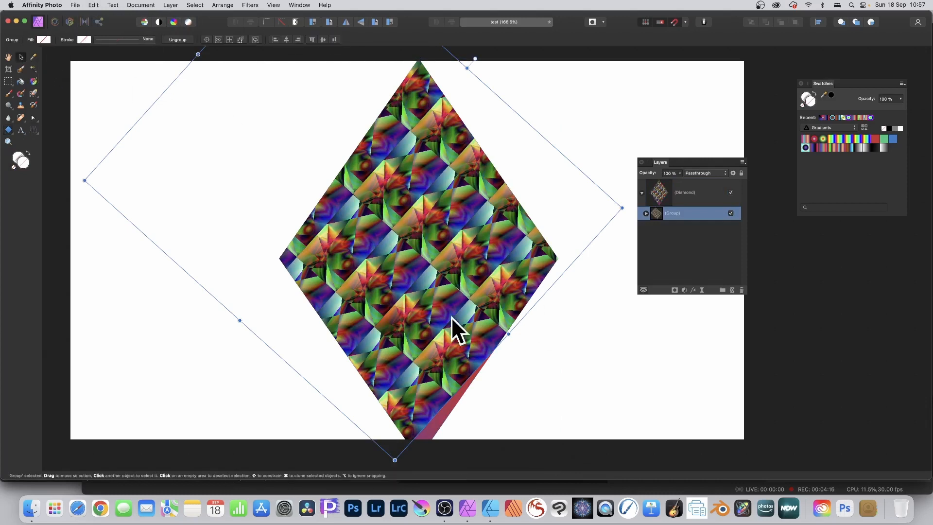
pyautogui.moveTo(507, 333); pyautogui.dragTo(534, 356)
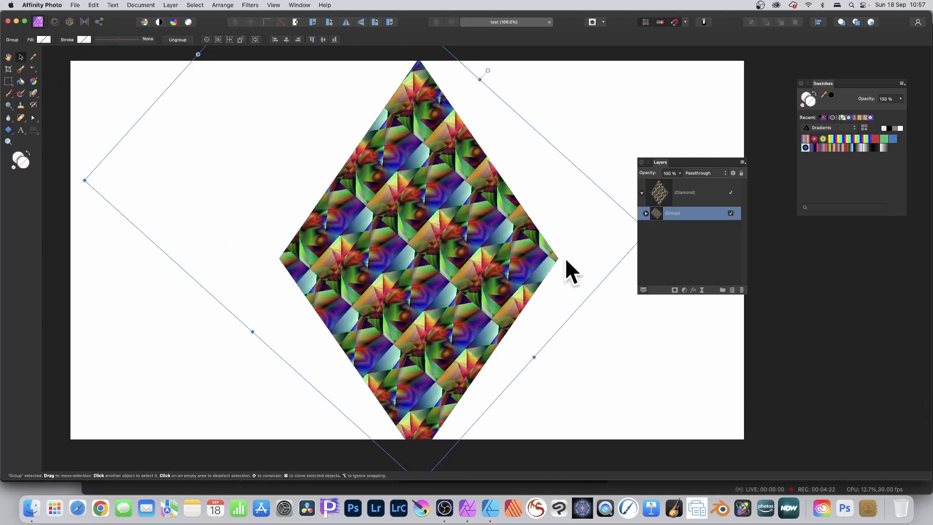
# Change the first rectangle in one tile's nested group inside the diamond to an Elliptical gradient and reposition the gradient
pyautogui.click(646, 213)
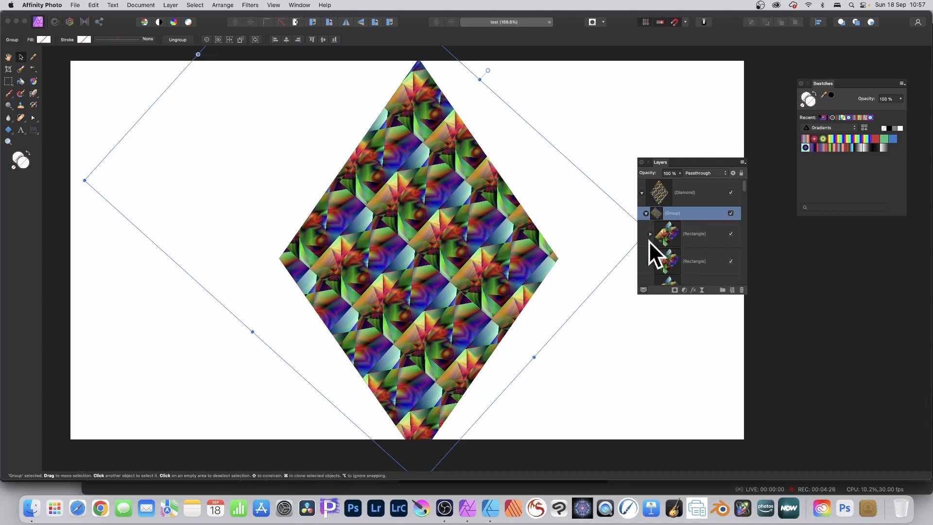
pyautogui.scroll(-3, 681, 245)
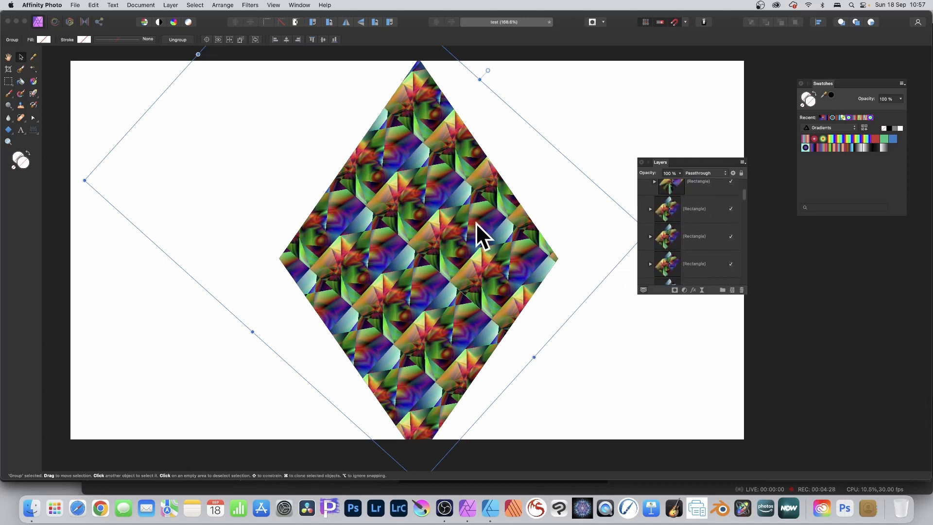
pyautogui.scroll(-1, 694, 273)
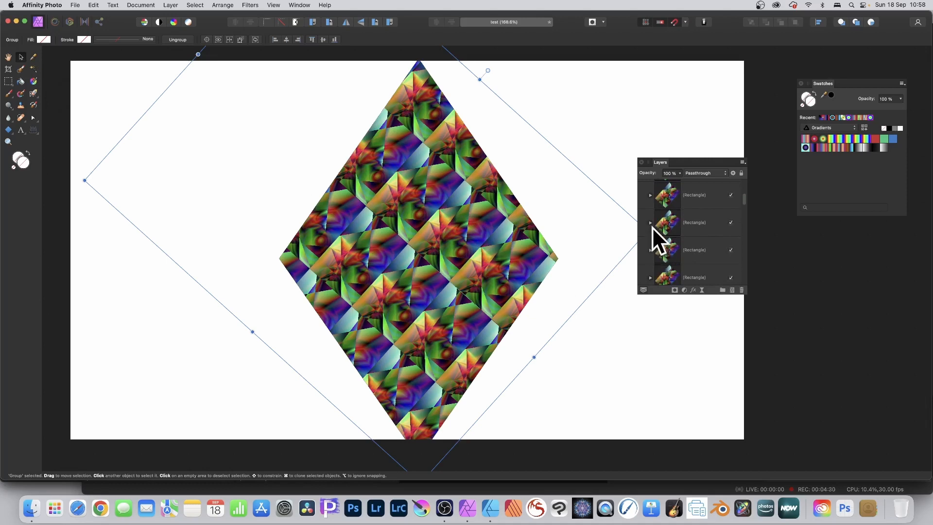
pyautogui.click(651, 223)
pyautogui.click(654, 250)
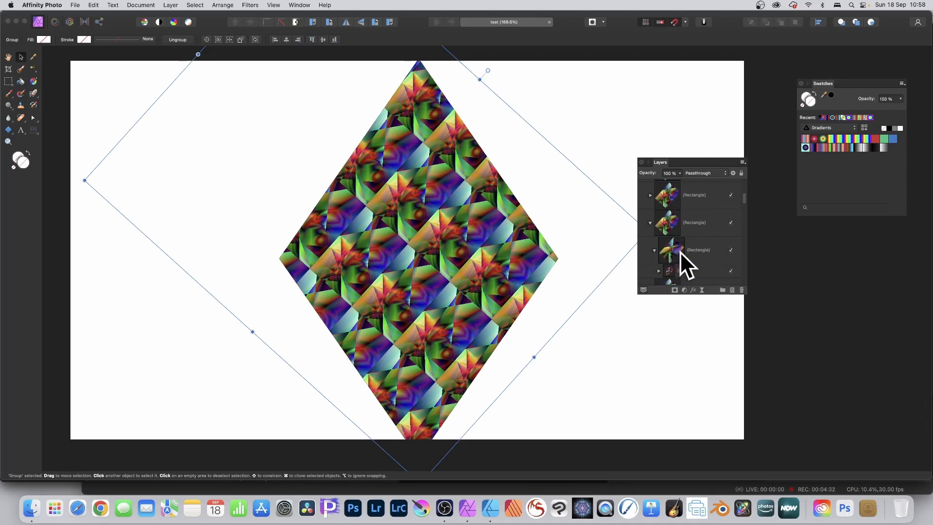
pyautogui.scroll(-2, 676, 243)
pyautogui.click(659, 197)
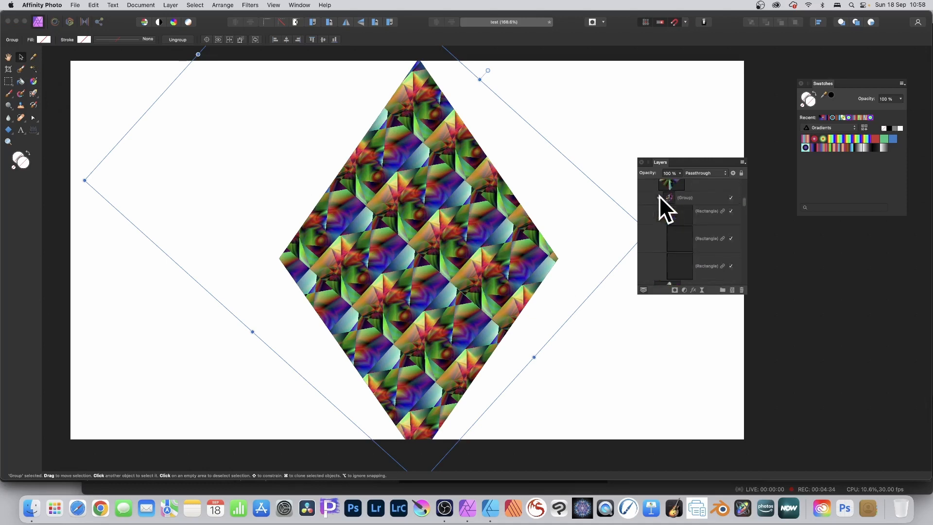
pyautogui.click(681, 220)
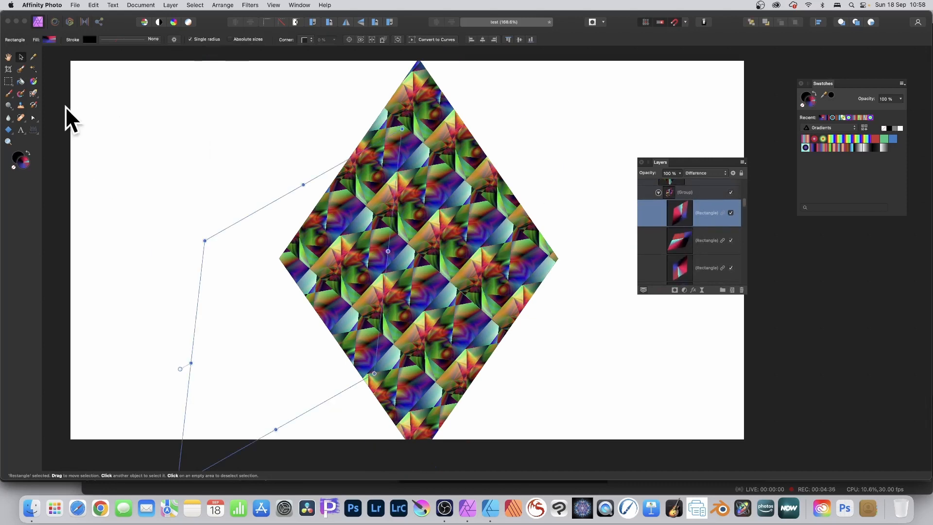
pyautogui.click(34, 81)
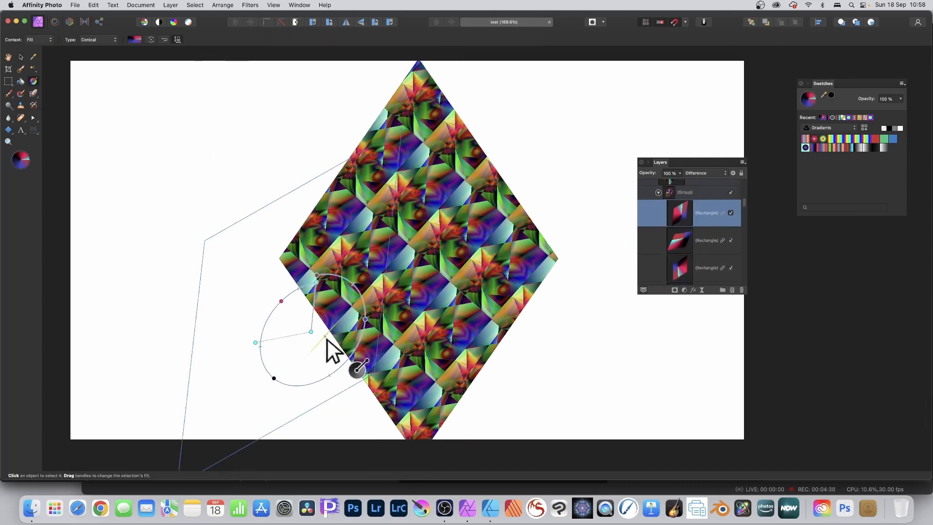
pyautogui.click(97, 39)
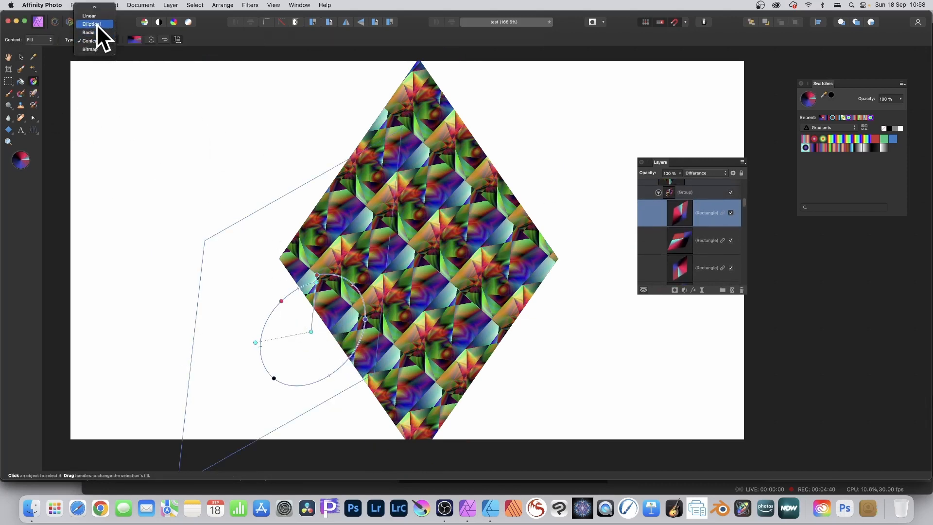
pyautogui.click(92, 24)
pyautogui.moveTo(300, 302); pyautogui.dragTo(342, 315)
# Give the diamond a 3D effect with 41.3 px radius and an Outer Shadow with about 14 px radius, 31 px offset and 88% intensity
pyautogui.click(693, 188)
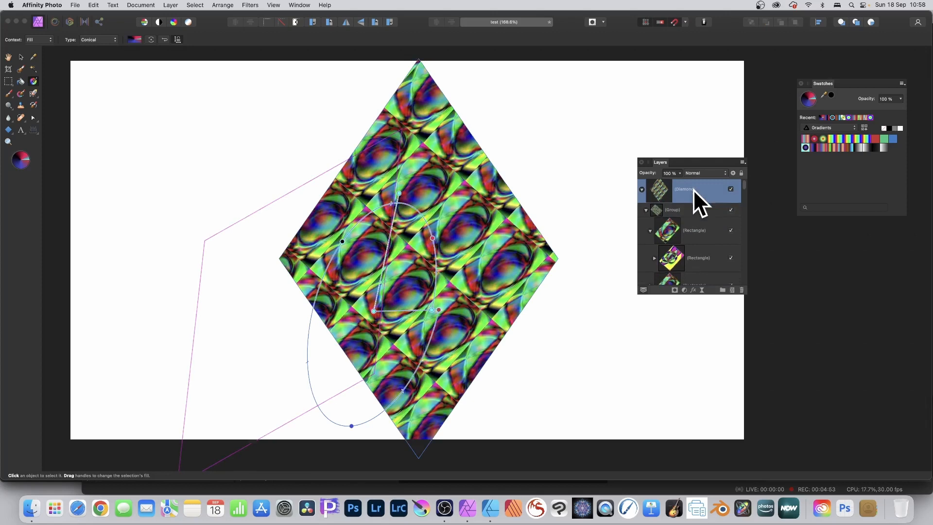
pyautogui.click(692, 289)
pyautogui.click(564, 223)
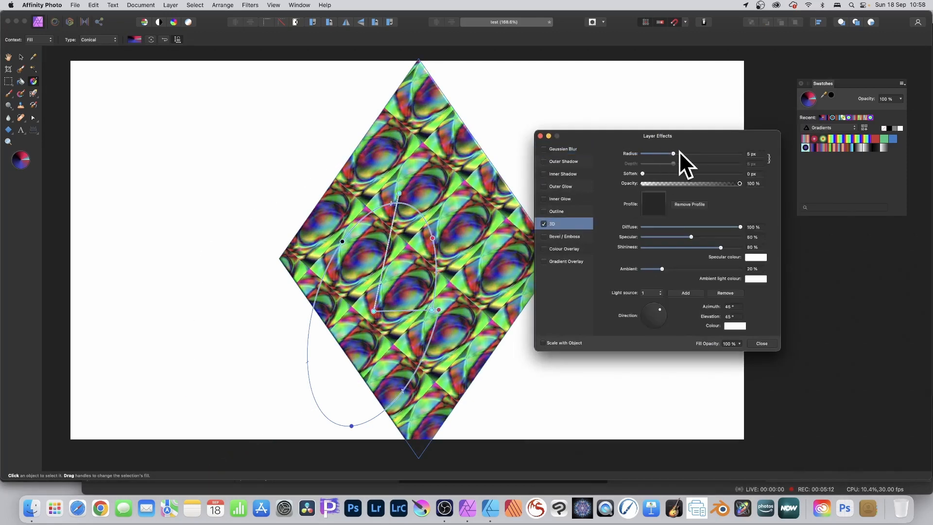
pyautogui.moveTo(679, 152); pyautogui.dragTo(719, 153)
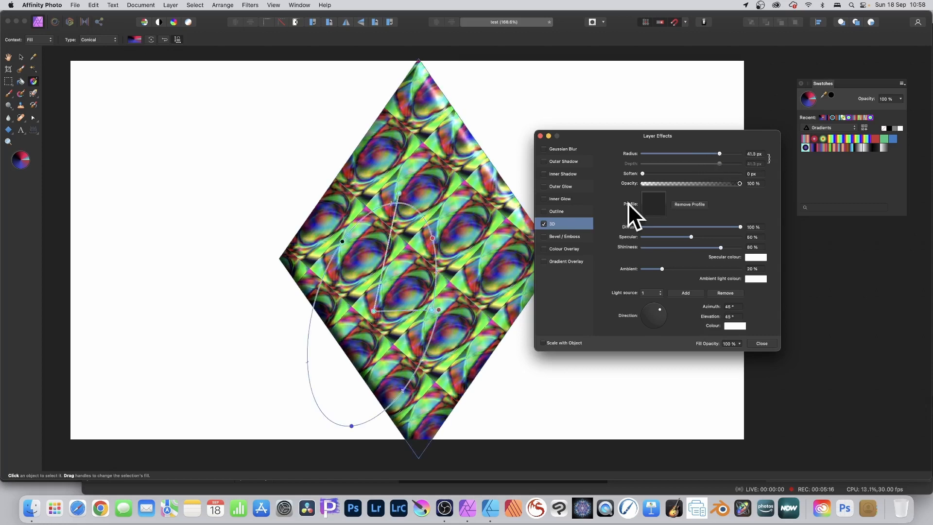
pyautogui.click(558, 163)
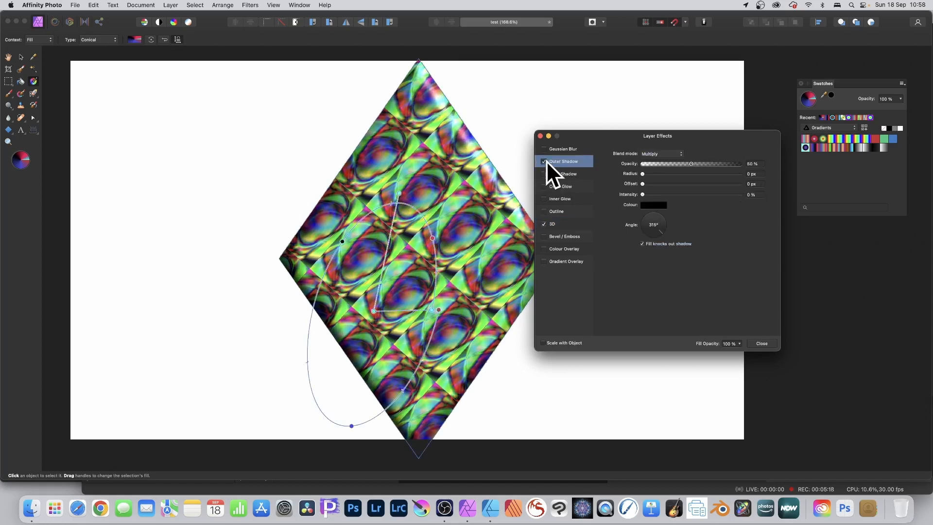
pyautogui.moveTo(669, 174); pyautogui.dragTo(728, 194)
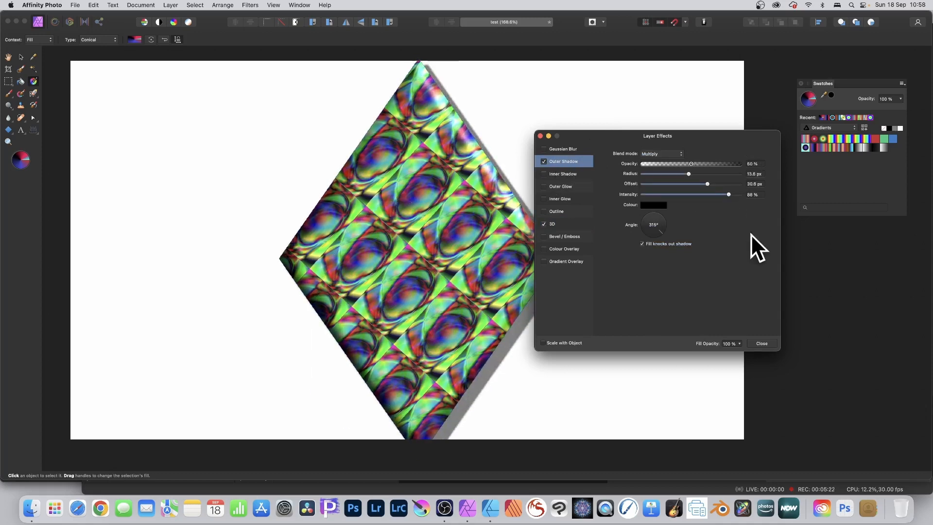
pyautogui.click(762, 343)
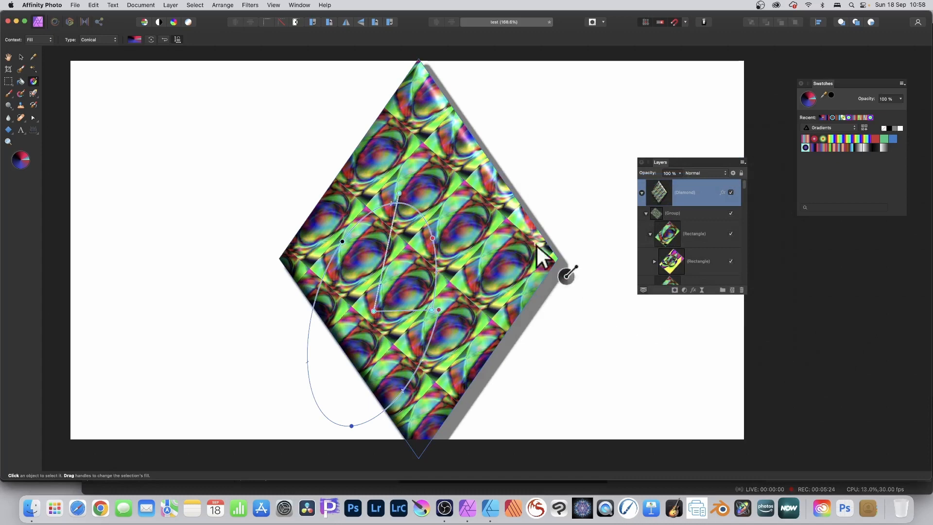
# Move the diamond up and toward the left side of the canvas
pyautogui.click(21, 57)
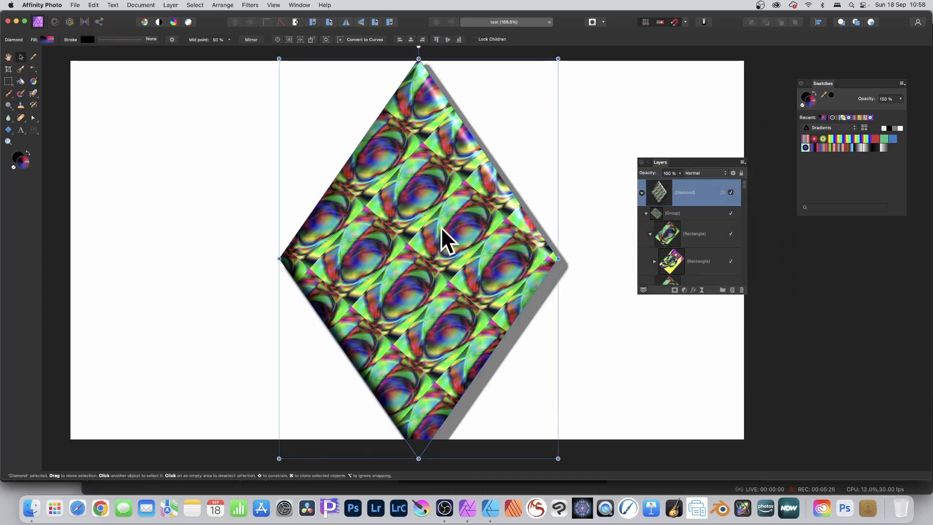
pyautogui.moveTo(463, 211); pyautogui.dragTo(364, 204)
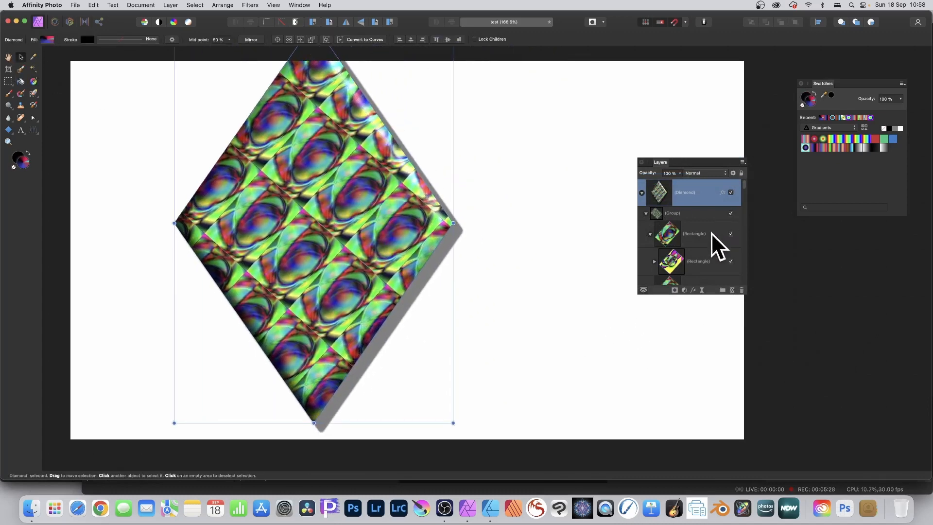
# Open the fill gradient of the first rectangle in the tile's nested group for editing
pyautogui.scroll(-5, 695, 258)
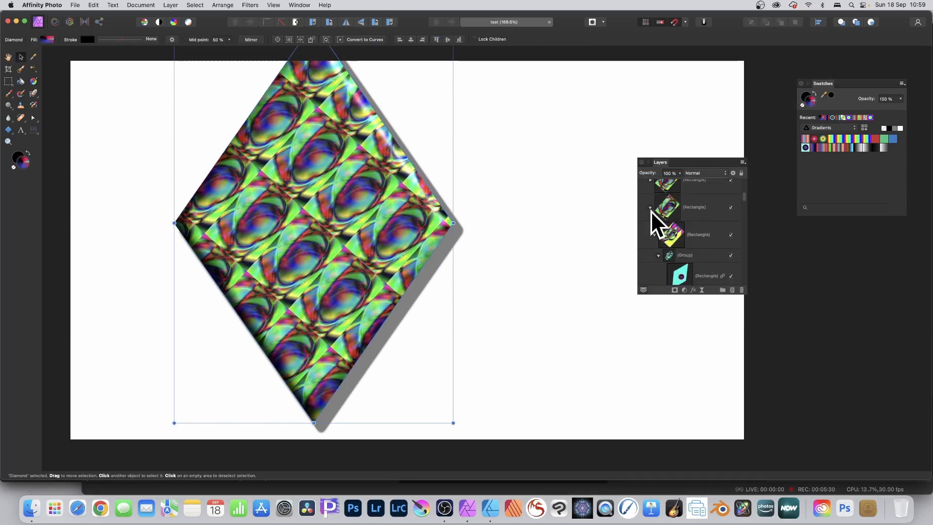
pyautogui.scroll(-1, 690, 267)
pyautogui.click(680, 250)
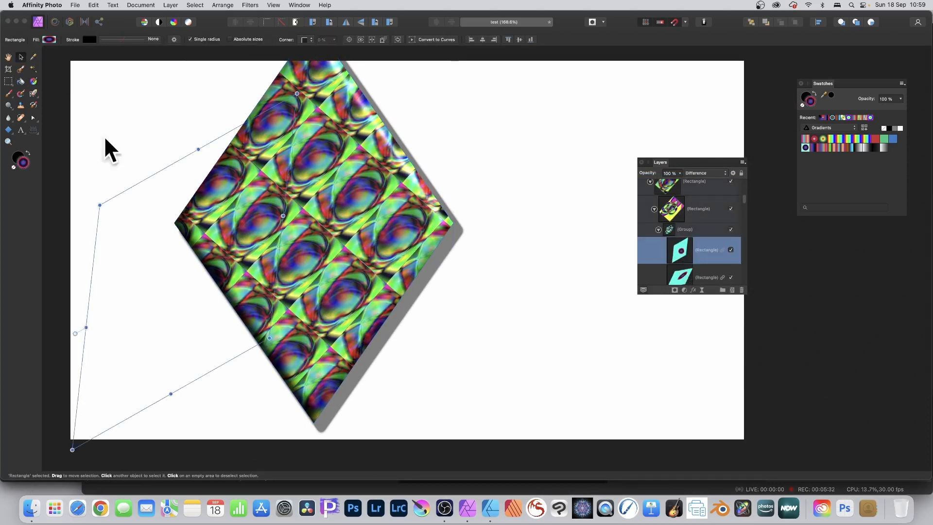
pyautogui.click(33, 81)
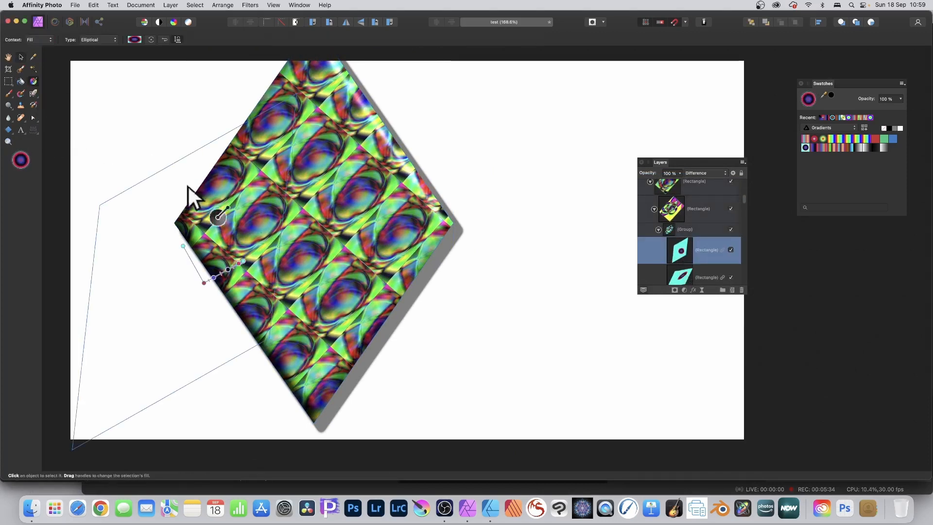